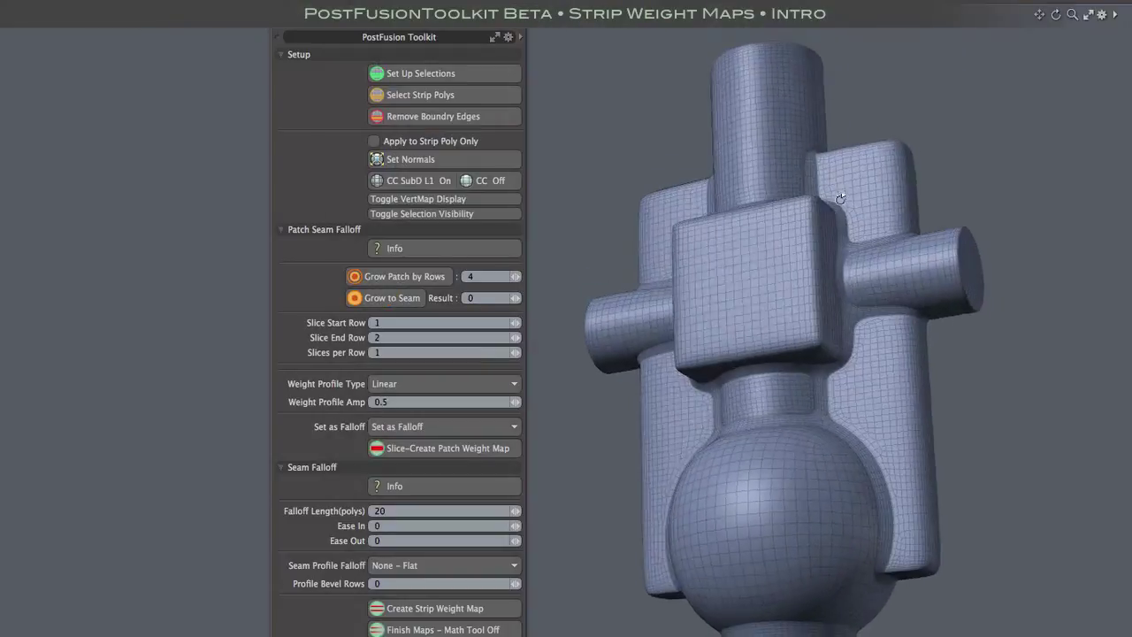
# Step: Set up the mesh selections and select a short column of polygons across the seam strip between neck and sphere
pyautogui.click(230, 20)
pyautogui.click(422, 79)
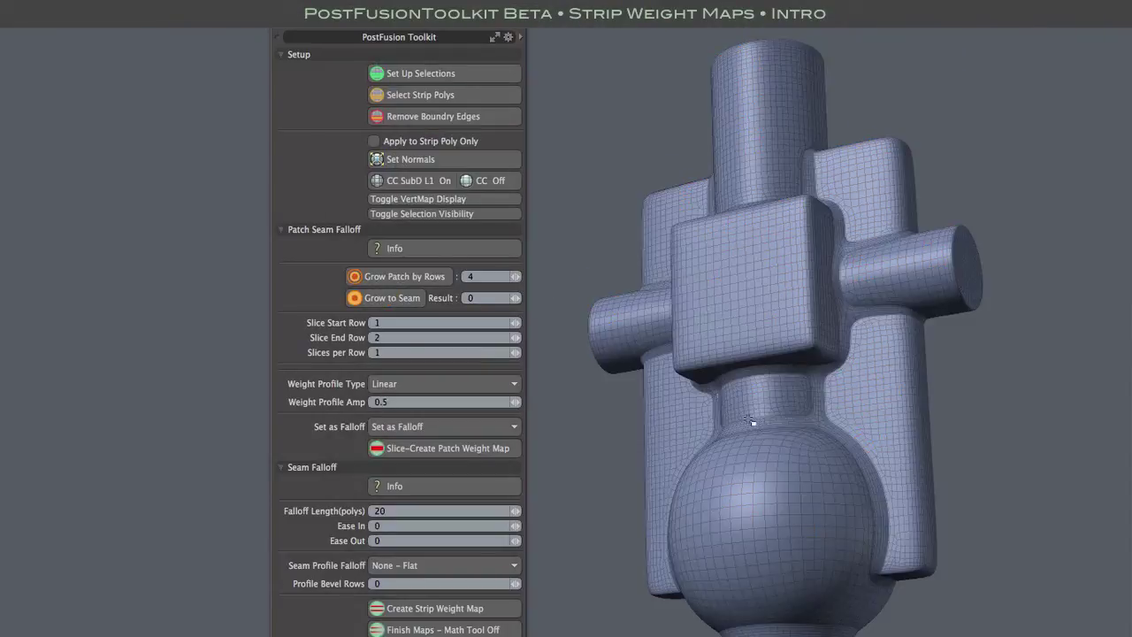
pyautogui.scroll(2, 756, 425)
pyautogui.scroll(2, 755, 427)
pyautogui.moveTo(743, 405)
pyautogui.mouseDown()
pyautogui.moveTo(741, 429)
pyautogui.moveTo(799, 466)
pyautogui.mouseUp()
# Step: Create a strip weight map with Falloff Length 100, Ease In 30, Ease Out 29 and the Rounder seam profile falloff
pyautogui.scroll(-3, 790, 470)
pyautogui.moveTo(515, 511); pyautogui.dragTo(516, 542)
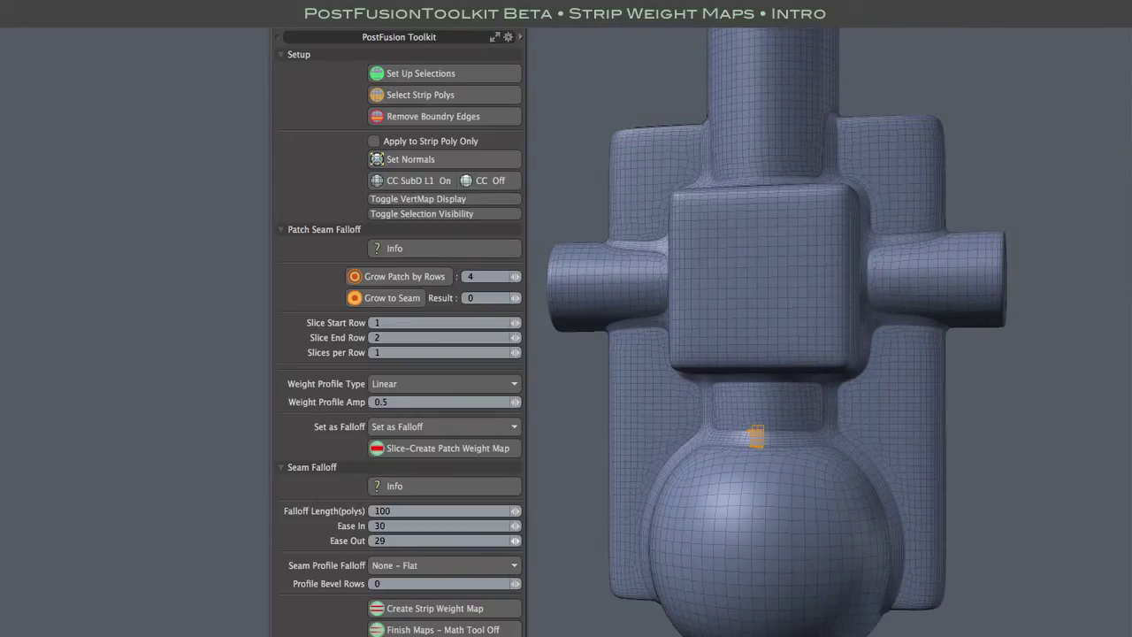
pyautogui.click(493, 568)
pyautogui.click(492, 604)
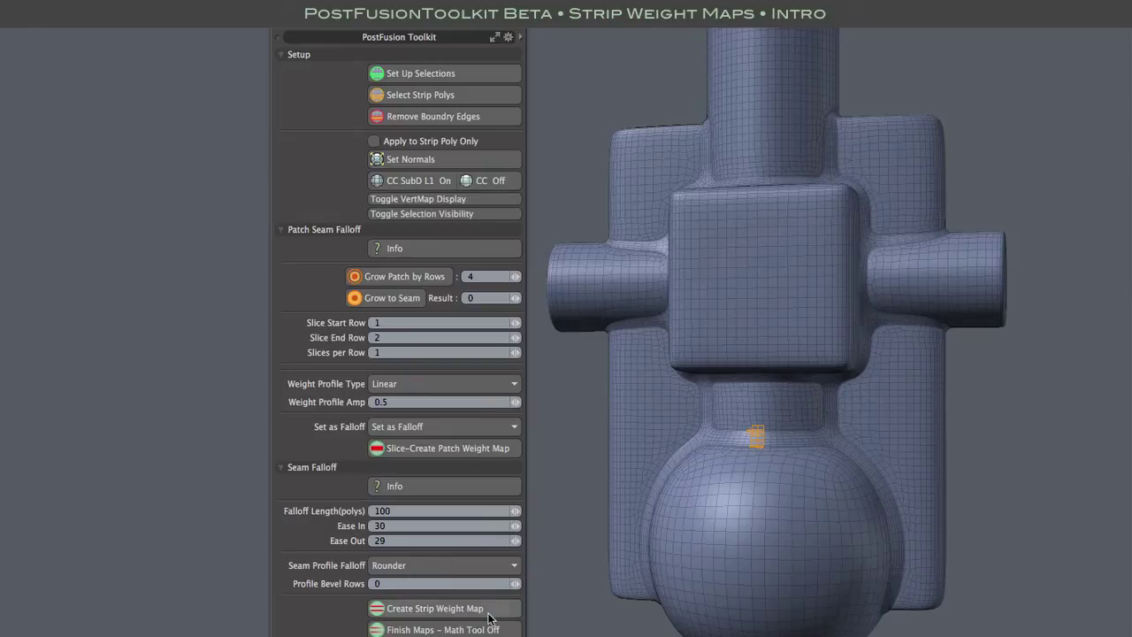
pyautogui.click(485, 609)
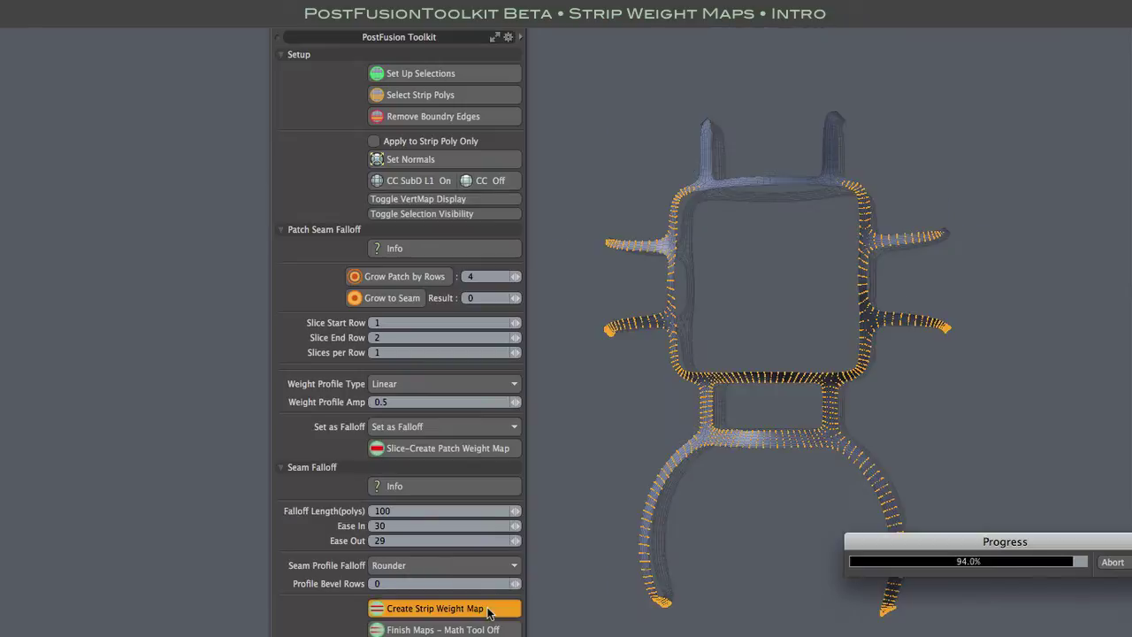
# Step: Display the vertex weight map with the selection hidden and inspect the weighted seams from the front
pyautogui.click(460, 199)
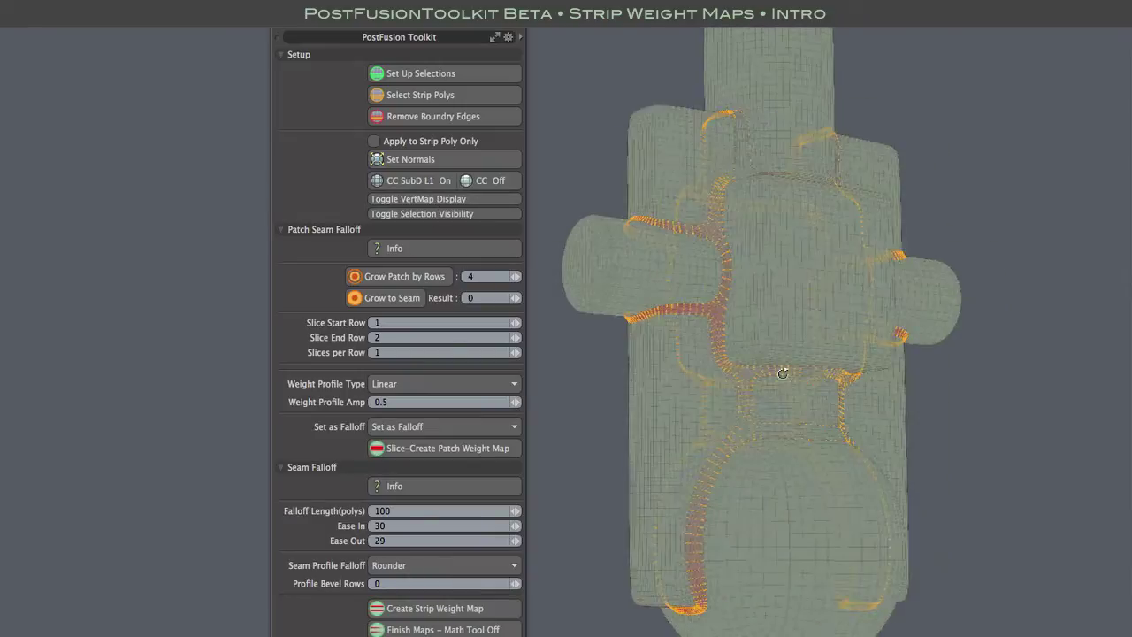
pyautogui.click(470, 217)
pyautogui.keyDown('alt'); pyautogui.moveTo(714, 493); pyautogui.dragTo(897, 403); pyautogui.keyUp('alt')
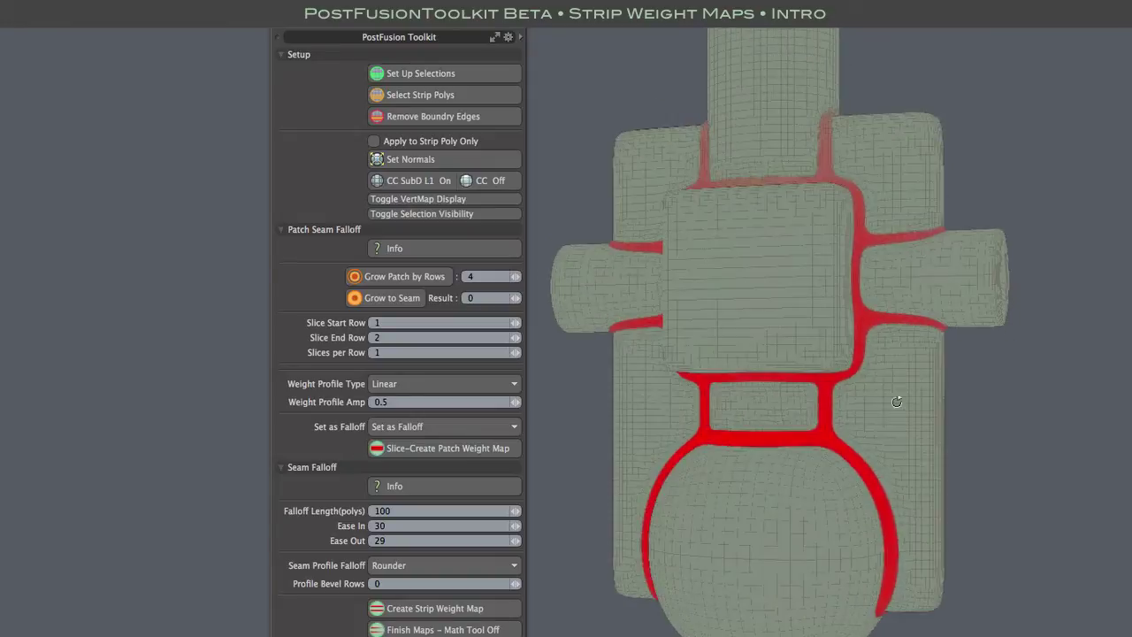
# Step: Turn off the weight map display and push the weighted seam strips outward into a rounded bead
pyautogui.click(426, 200)
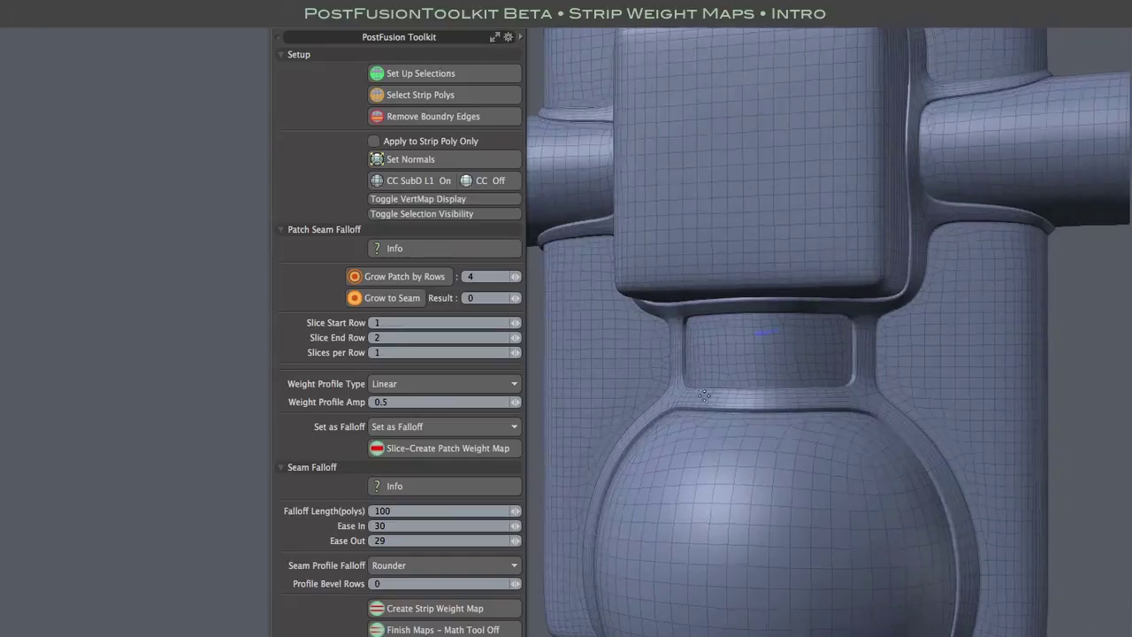
pyautogui.keyDown('alt'); pyautogui.moveTo(704, 395); pyautogui.dragTo(703, 396); pyautogui.keyUp('alt')
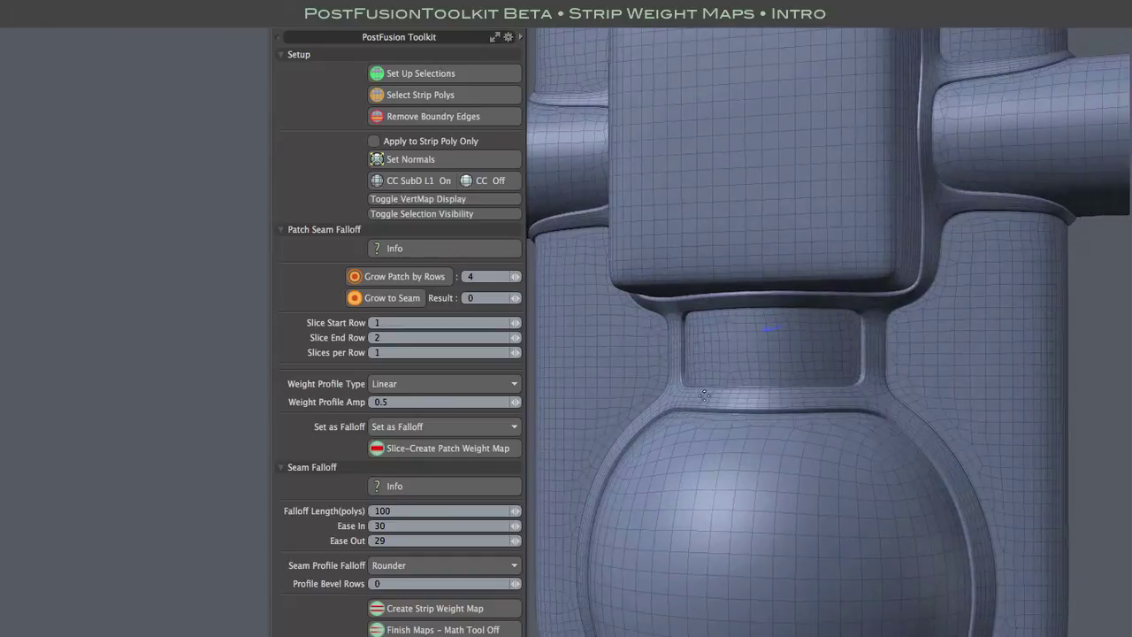
pyautogui.click(471, 214)
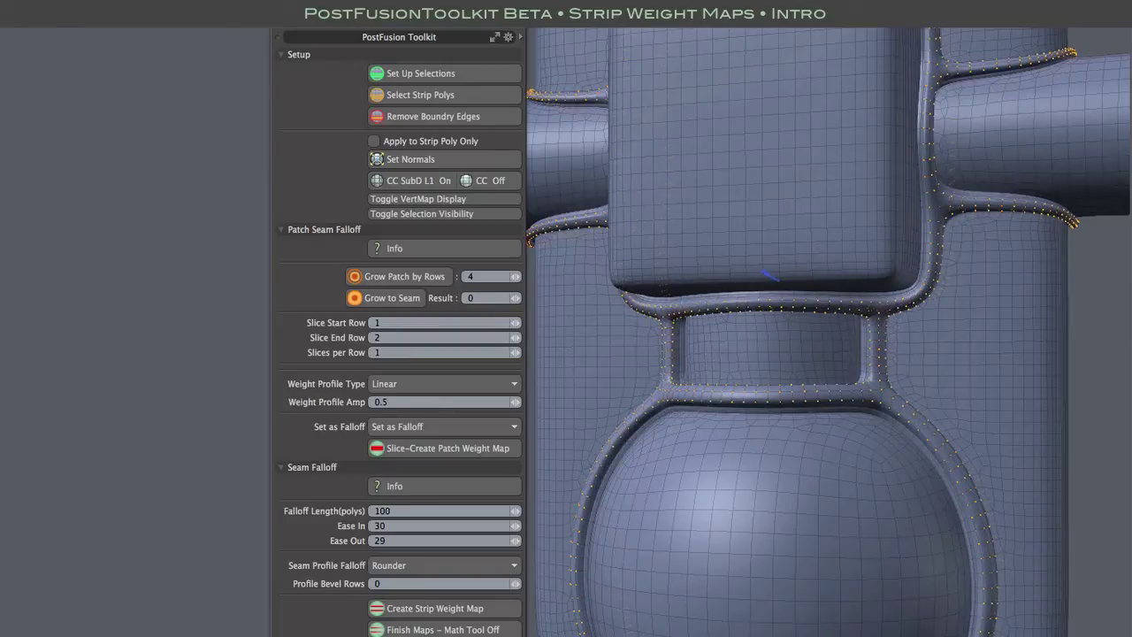
# Step: Hide the selection highlighting and examine the raised bead along the seams from several angles and distances
pyautogui.keyDown('alt'); pyautogui.moveTo(1071, 315); pyautogui.dragTo(975, 329); pyautogui.keyUp('alt')
pyautogui.click(426, 215)
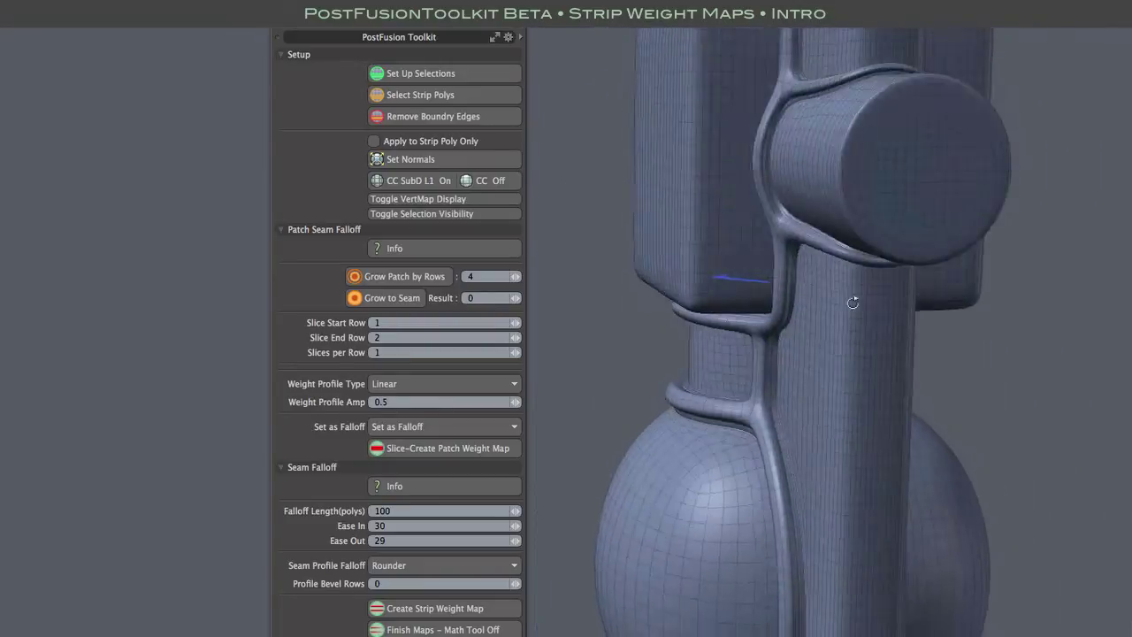
pyautogui.scroll(-5, 579, 262)
pyautogui.moveTo(929, 212)
pyautogui.keyDown('alt'); pyautogui.mouseDown()
pyautogui.moveTo(1008, 190)
pyautogui.moveTo(1041, 255)
pyautogui.moveTo(931, 194)
pyautogui.mouseUp(); pyautogui.keyUp('alt')
pyautogui.scroll(5, 662, 165)
pyautogui.keyDown('alt'); pyautogui.moveTo(629, 141); pyautogui.dragTo(702, 124); pyautogui.keyUp('alt')
pyautogui.scroll(-5, 702, 124)
pyautogui.keyDown('alt'); pyautogui.moveTo(811, 152); pyautogui.dragTo(687, 219); pyautogui.keyUp('alt')
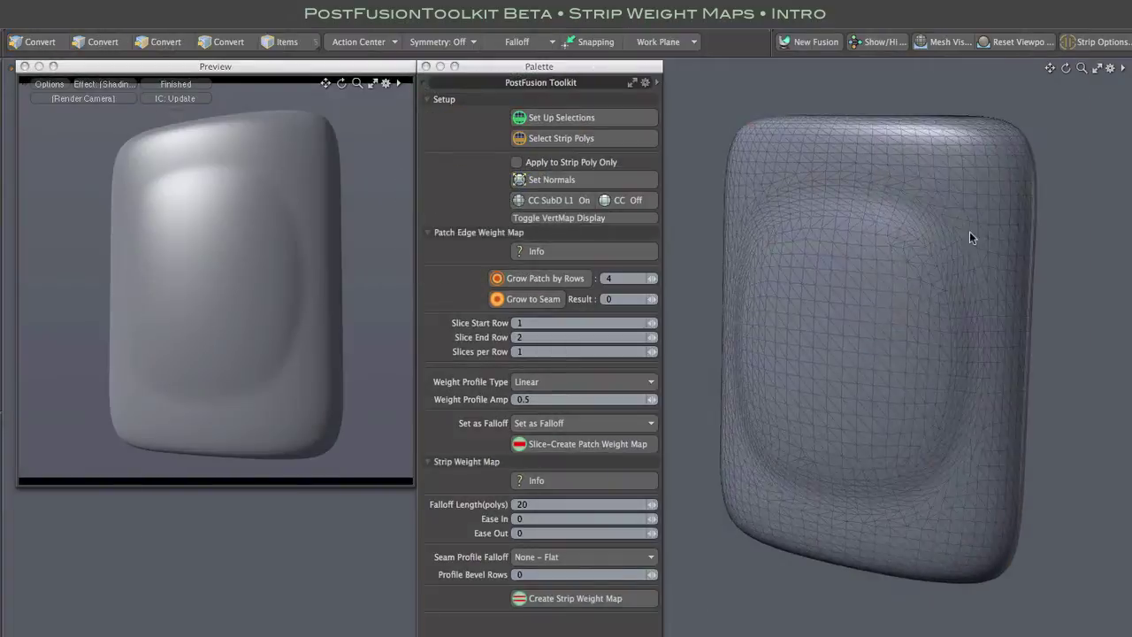
# Step: Select the SimpleFusion item in item mode and collapse the Patch Edge Weight Map section
pyautogui.keyDown('alt'); pyautogui.moveTo(1026, 209); pyautogui.dragTo(1002, 228); pyautogui.keyUp('alt')
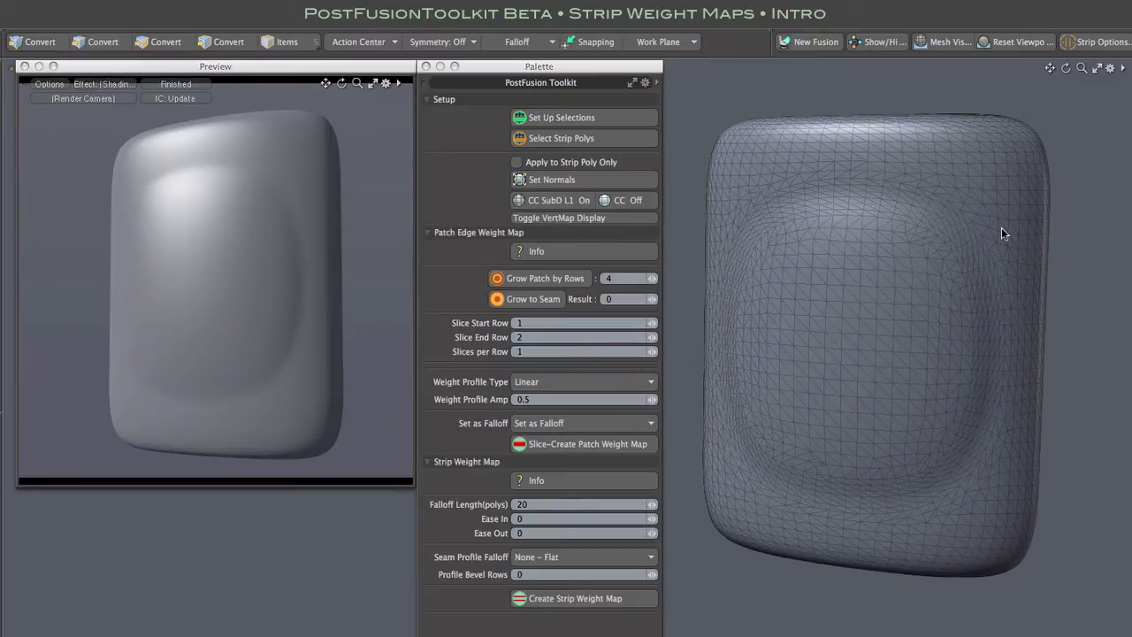
pyautogui.click(281, 42)
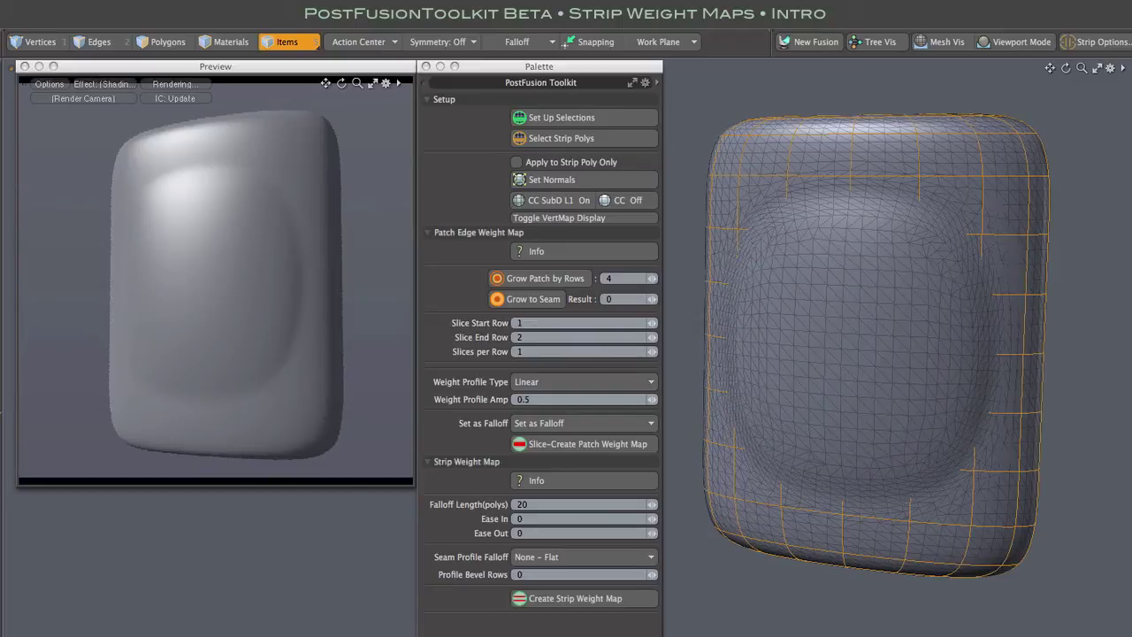
pyautogui.click(849, 345)
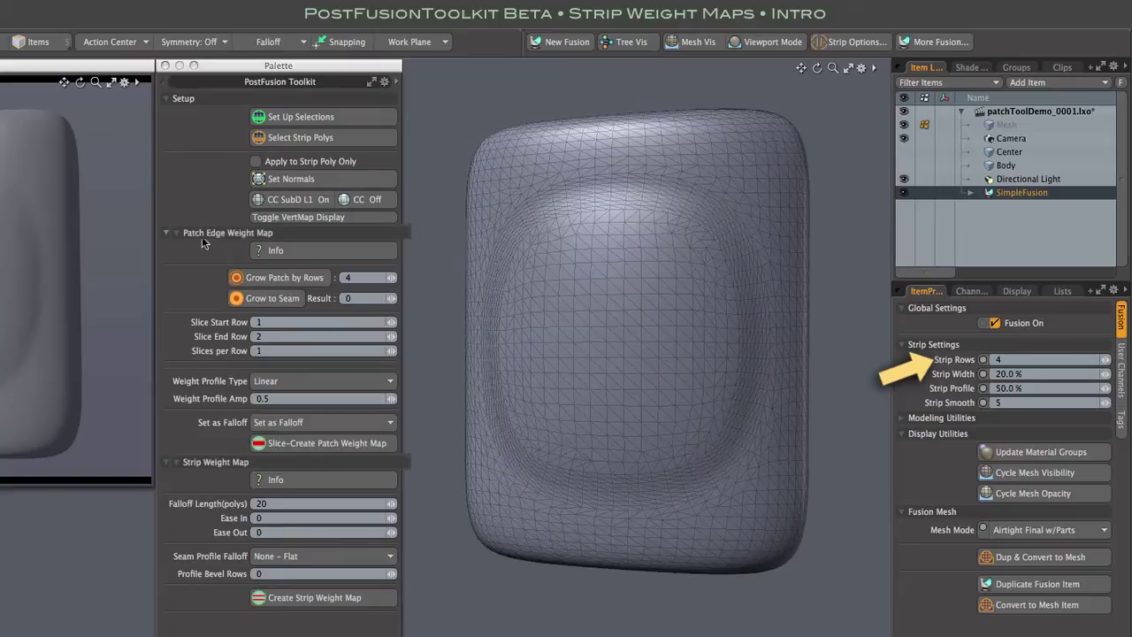
pyautogui.click(175, 233)
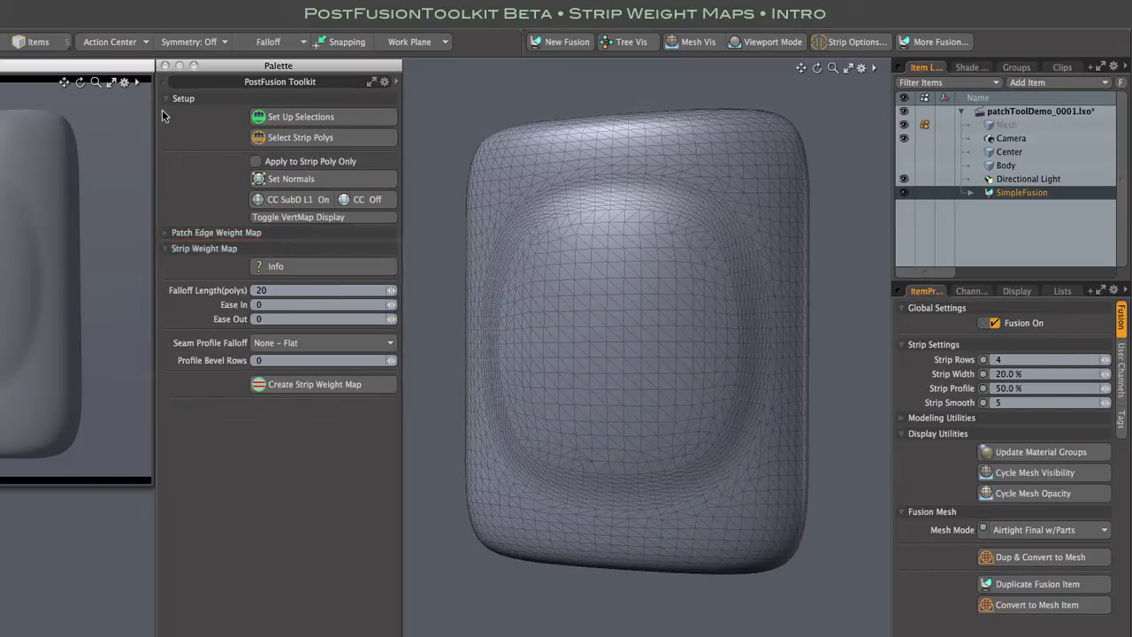
pyautogui.click(52, 46)
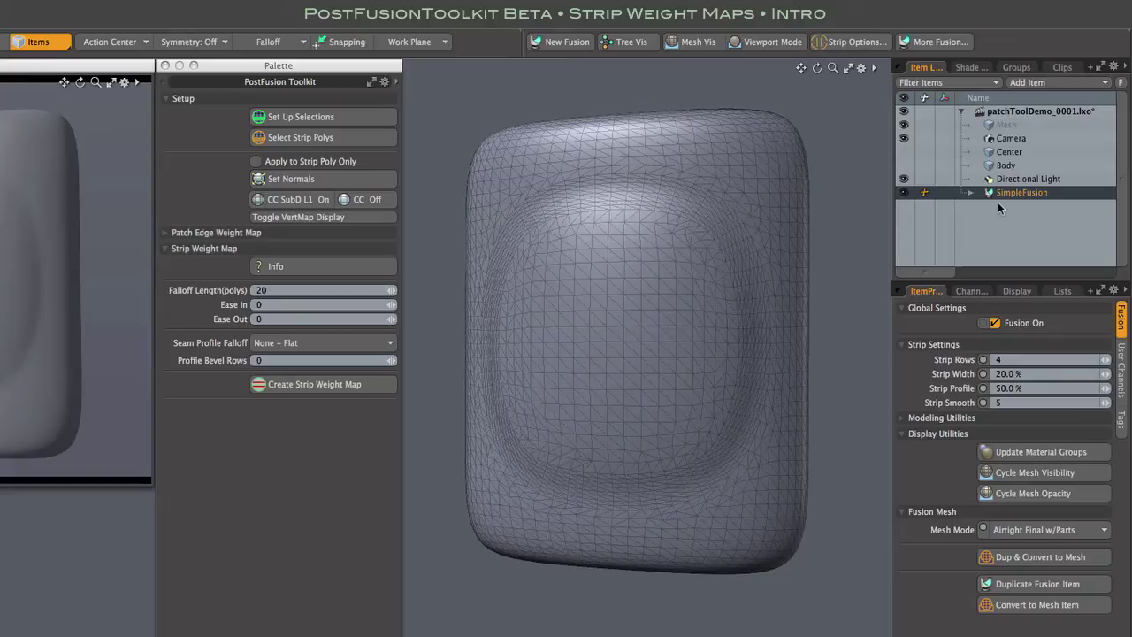
# Step: Duplicate and convert the fusion item to a mesh named SimpleFusion Mesh, with vertices merged and material groups created
pyautogui.click(1025, 561)
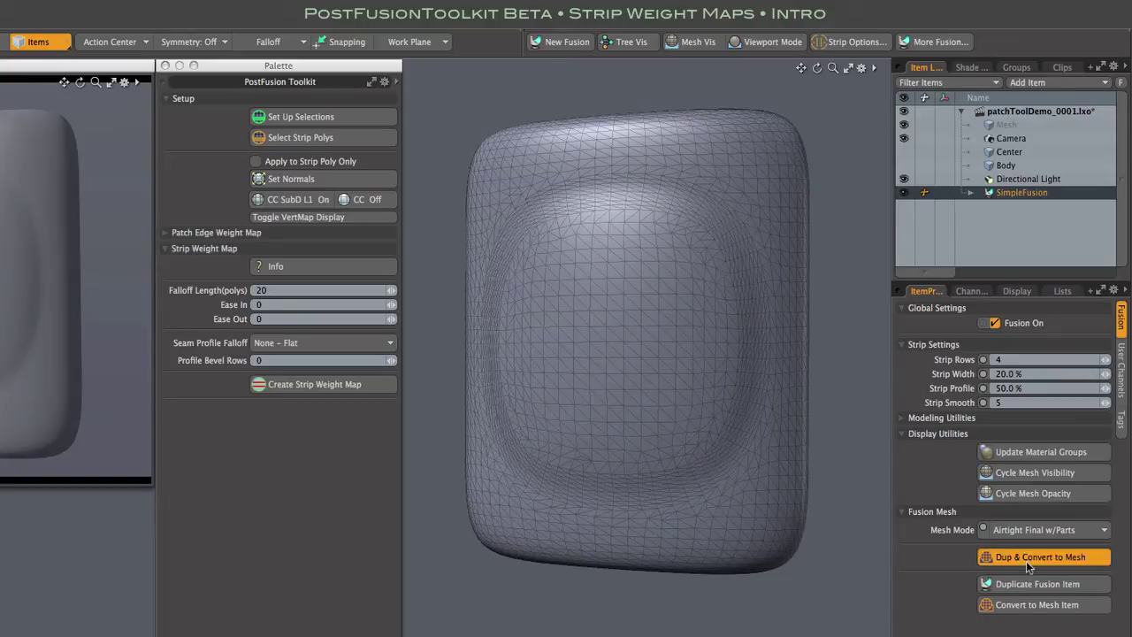
pyautogui.click(809, 588)
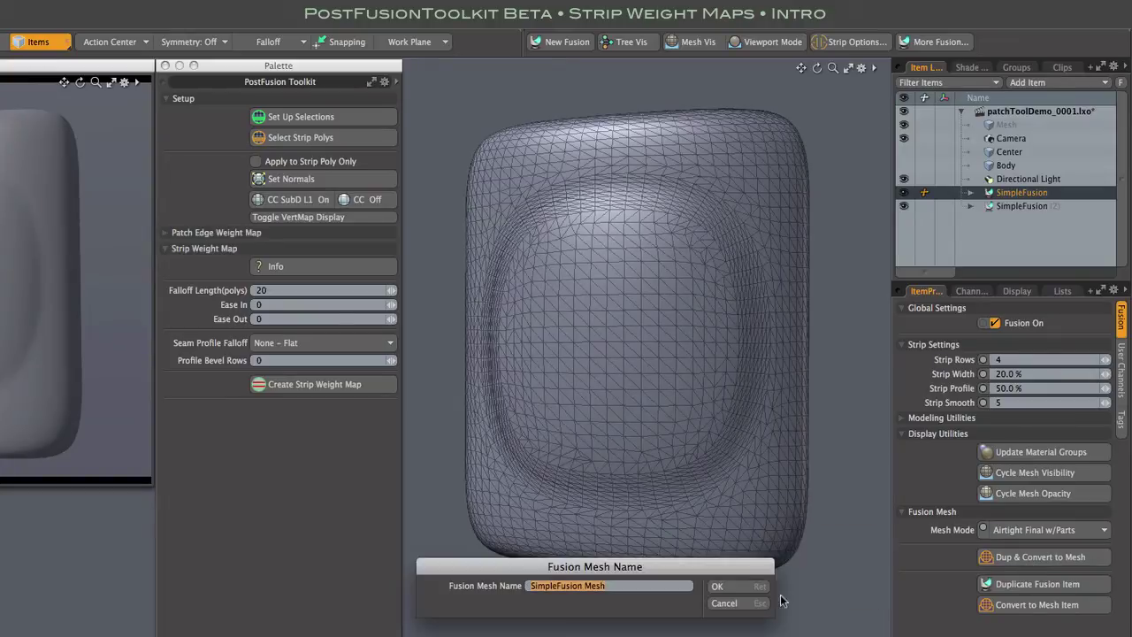
pyautogui.click(750, 585)
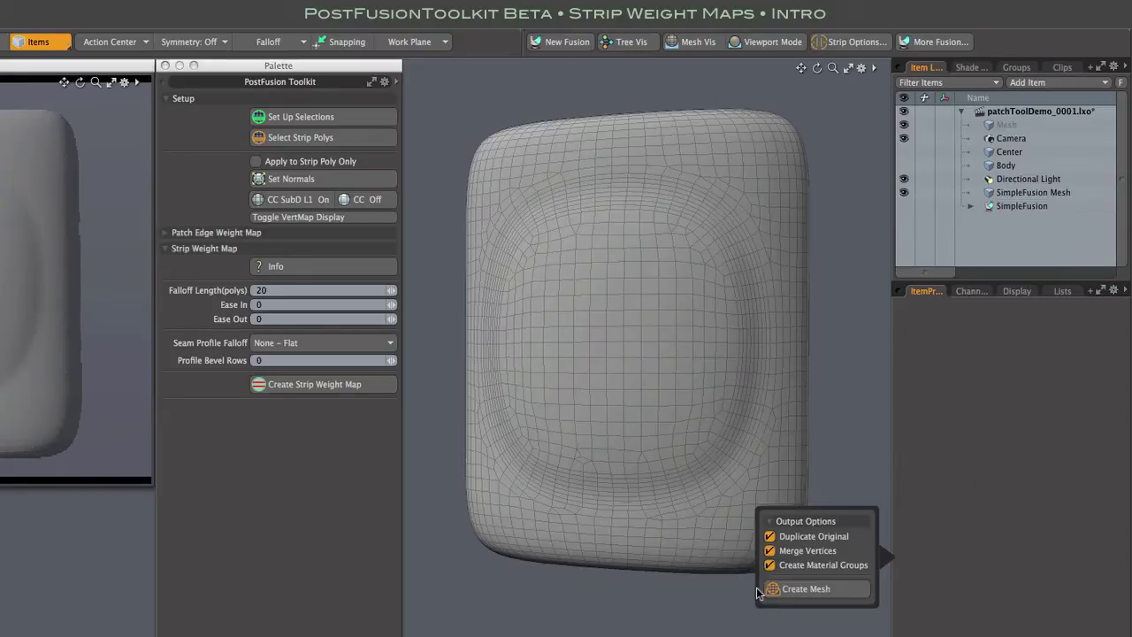
# Step: Move the Group layer above the Center and Body materials in the Shader Tree
pyautogui.click(970, 68)
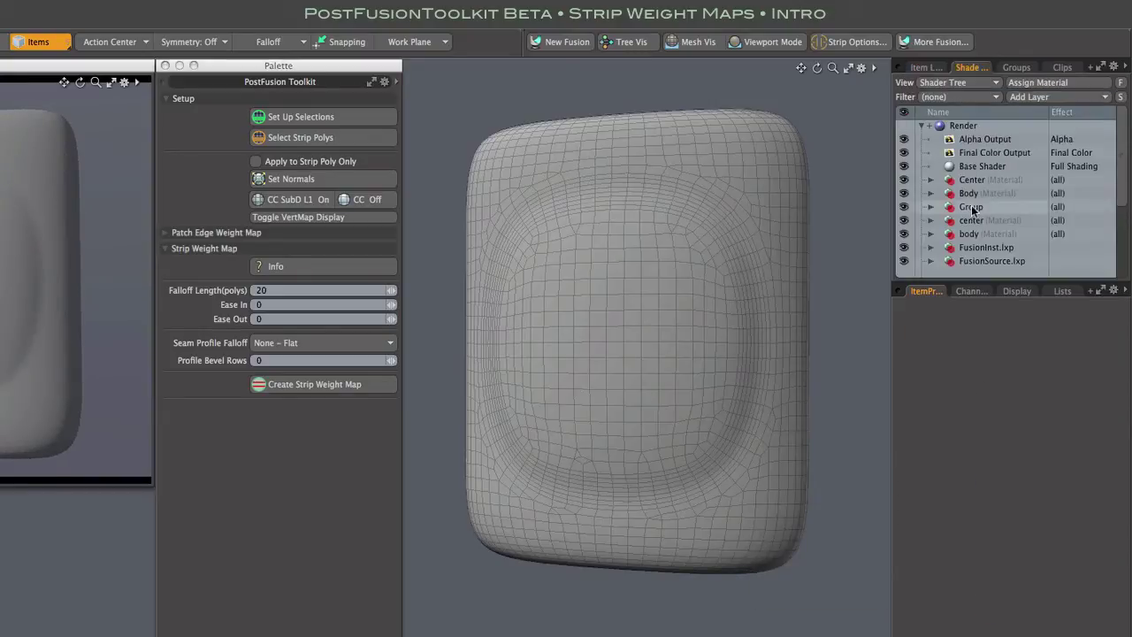
pyautogui.moveTo(972, 209); pyautogui.dragTo(970, 182)
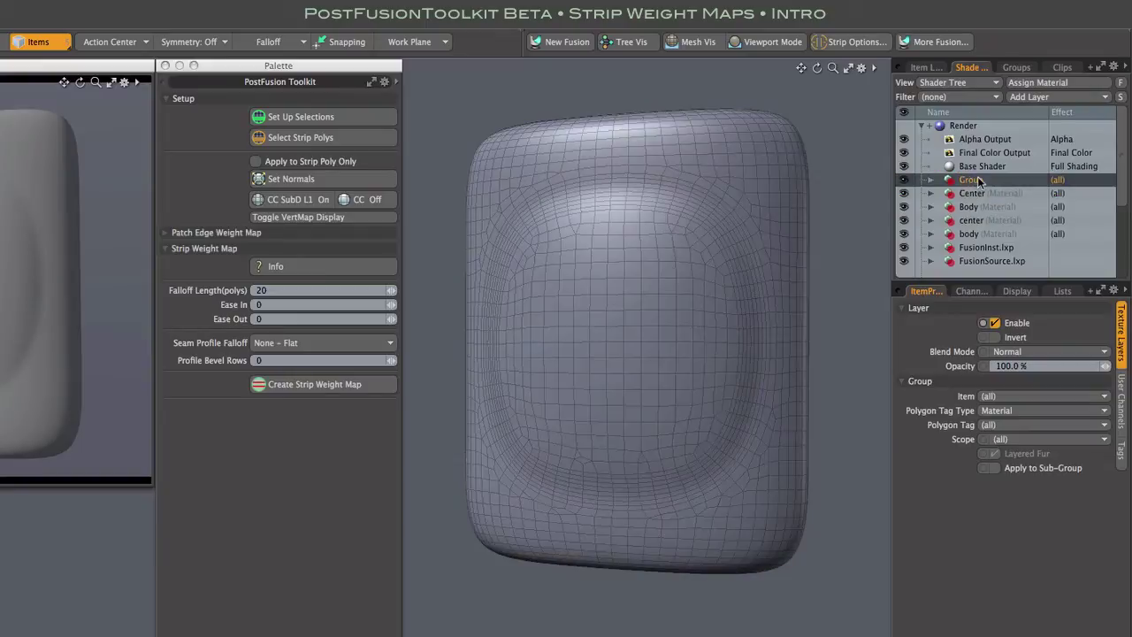
# Step: Select the SimpleFusion Mesh item, set up its selections and turn on Catmull-Clark subdivision at level 1
pyautogui.click(920, 67)
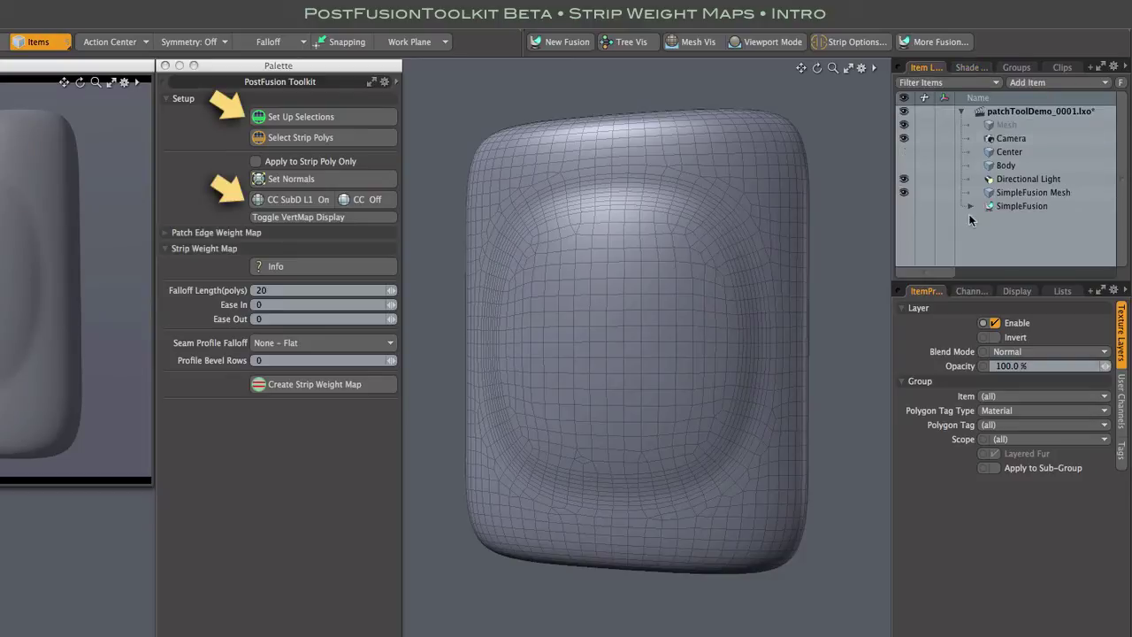
pyautogui.click(1026, 193)
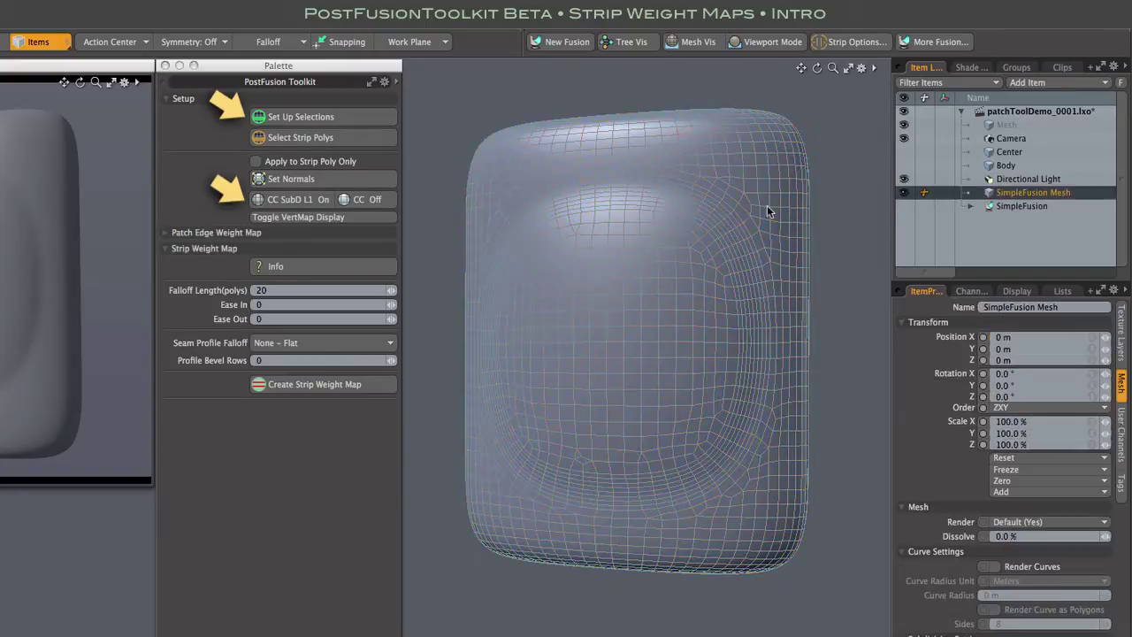
pyautogui.click(339, 121)
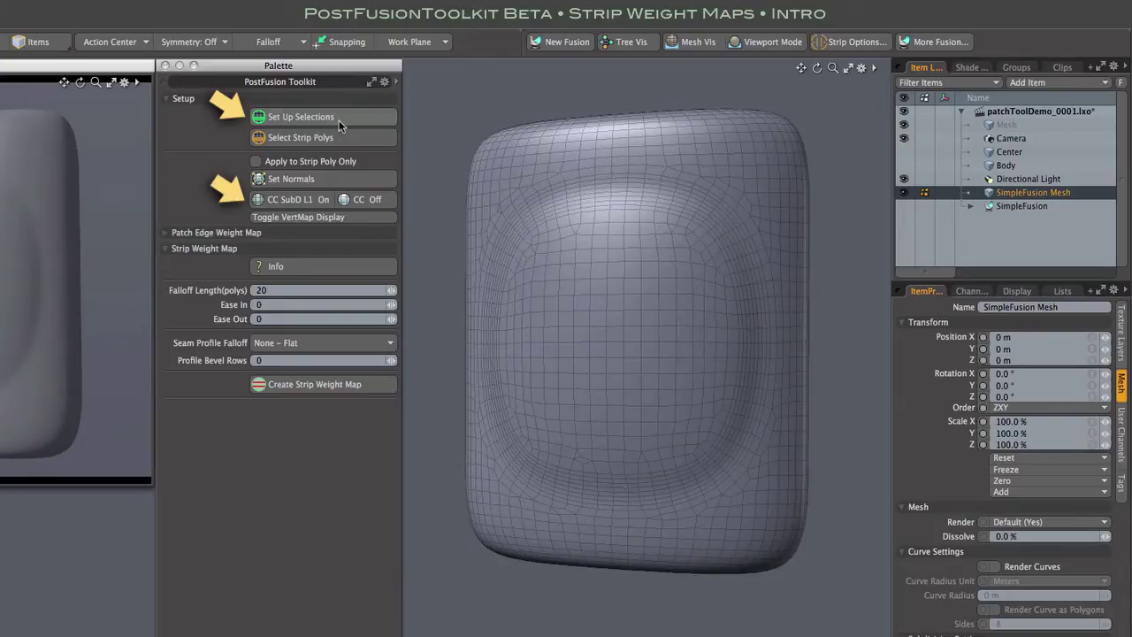
pyautogui.click(289, 200)
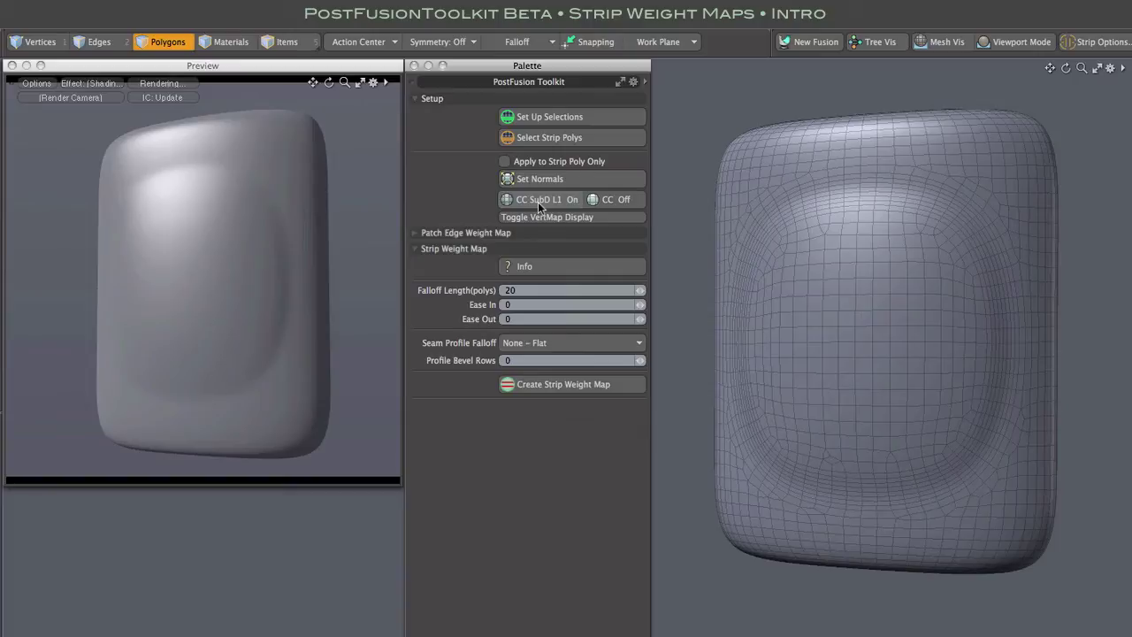
# Step: Create a strip weight map from polygons across the upper seam, with Falloff Length 30, Ease In 30 and Ease Out 36
pyautogui.moveTo(601, 303)
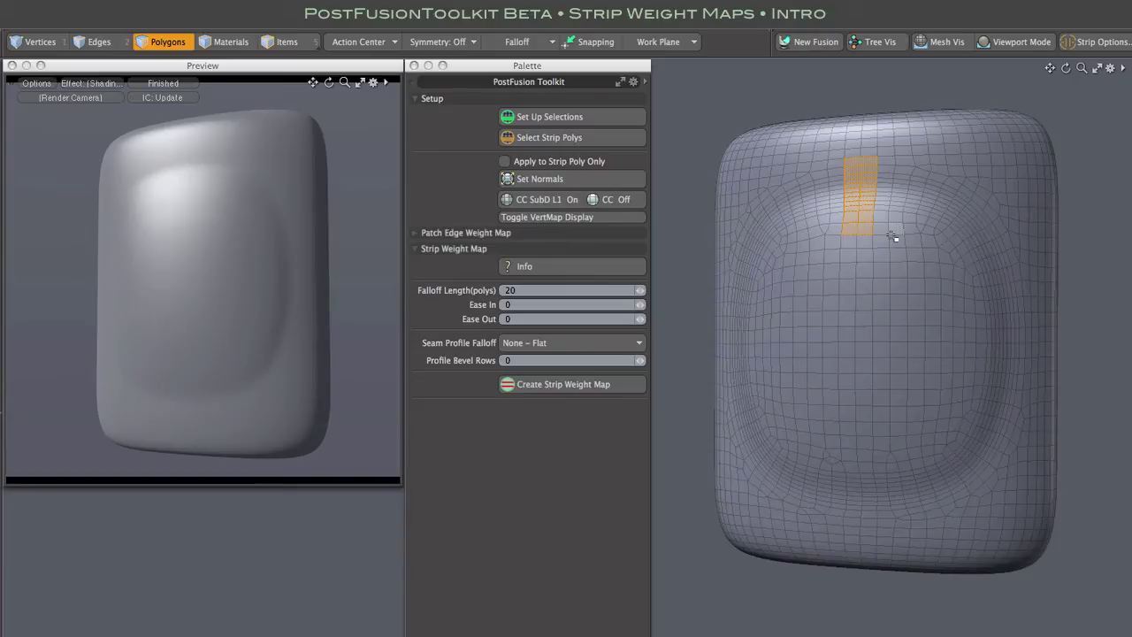
pyautogui.moveTo(640, 292); pyautogui.dragTo(659, 292)
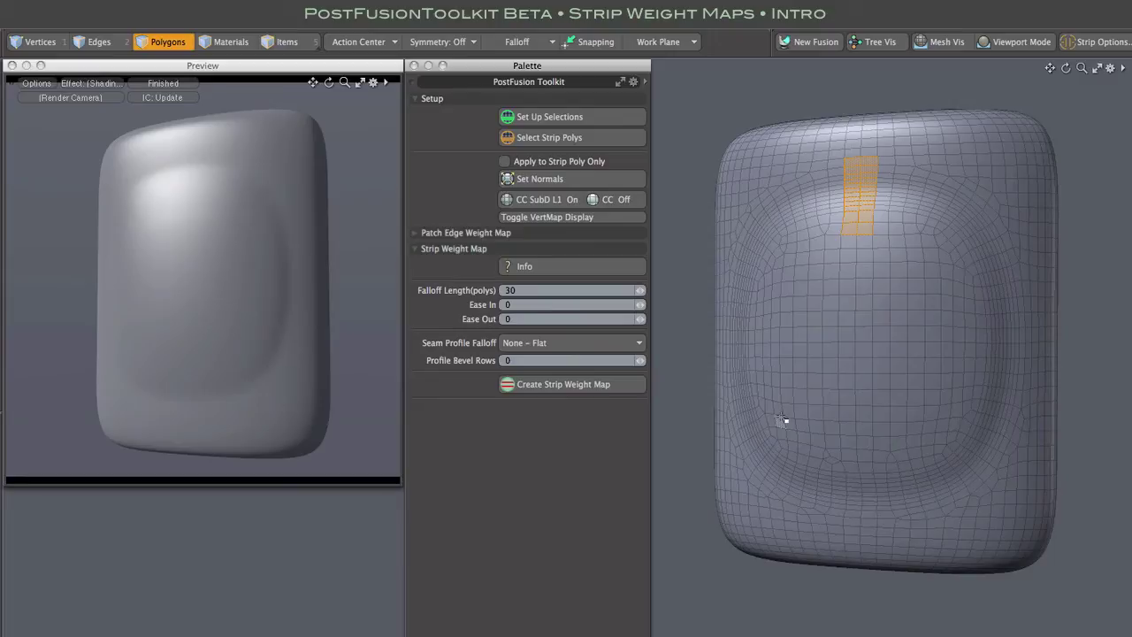
pyautogui.moveTo(640, 304)
pyautogui.mouseDown()
pyautogui.moveTo(673, 321)
pyautogui.moveTo(658, 305)
pyautogui.mouseUp()
pyautogui.click(612, 385)
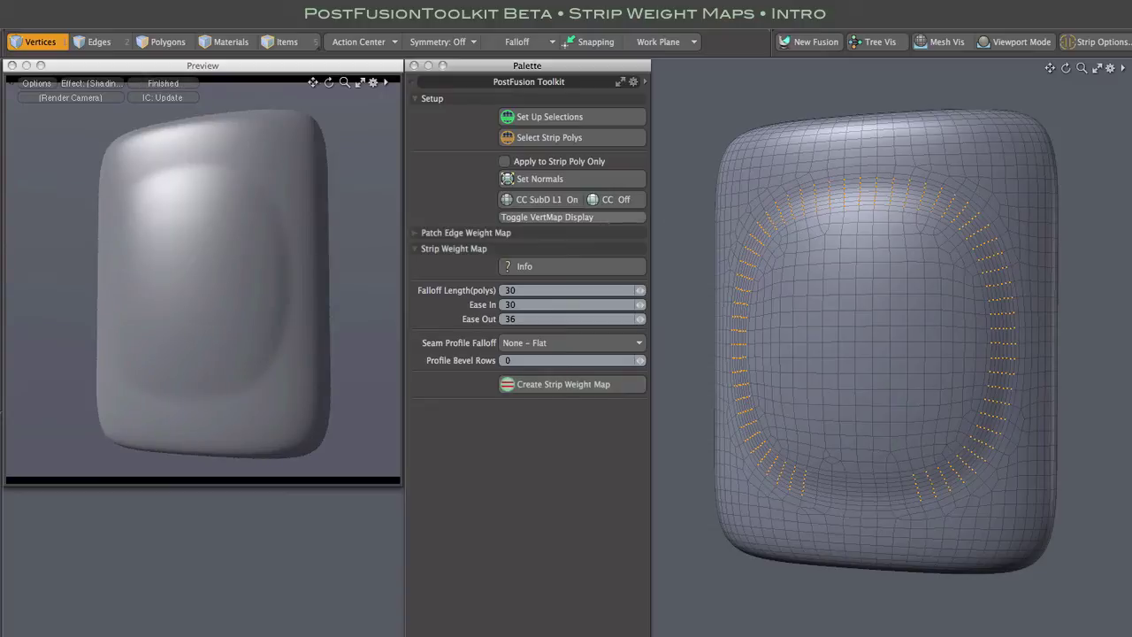
# Step: Display the vertex weight map, examine how the weights fade along both ends of the seam, and turn the display off
pyautogui.click(606, 218)
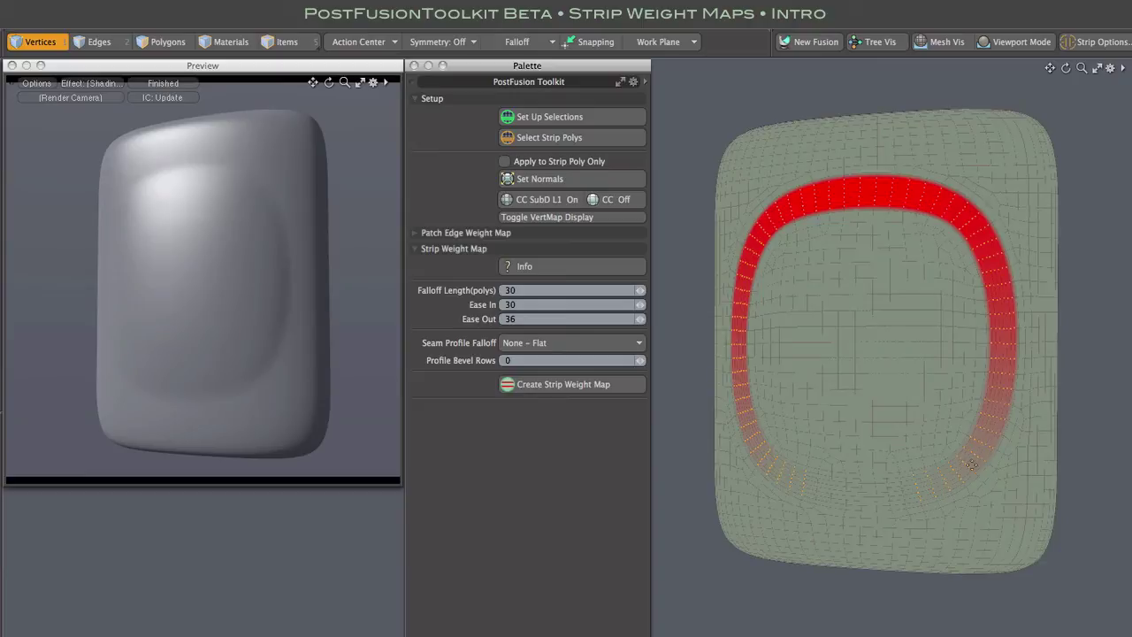
pyautogui.scroll(2, 959, 504)
pyautogui.scroll(2, 959, 505)
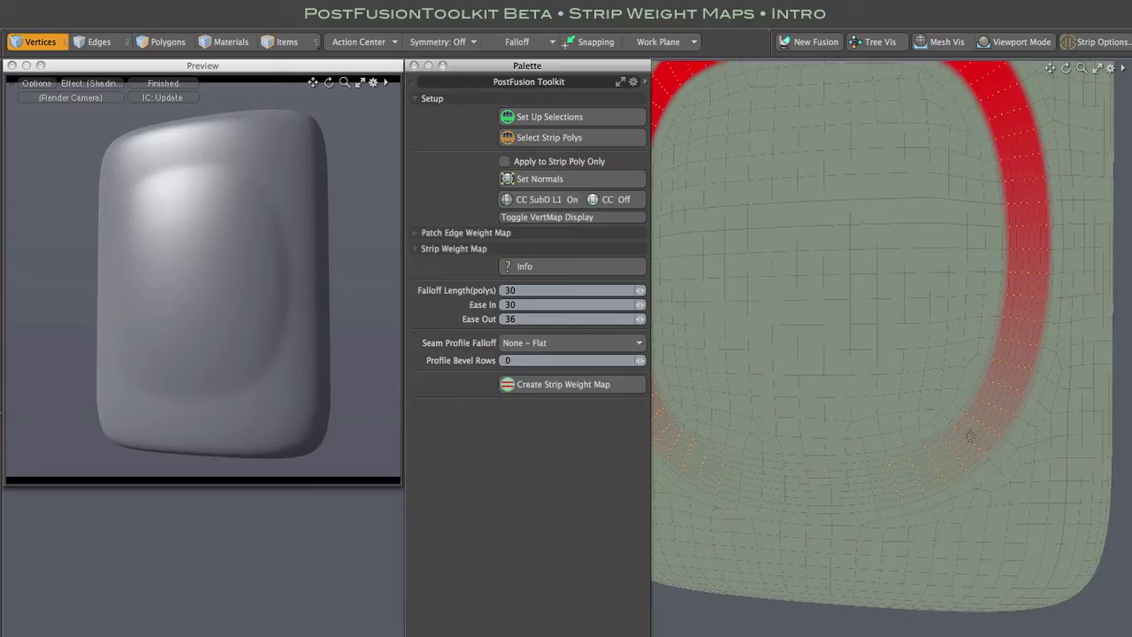
pyautogui.scroll(-5, 931, 216)
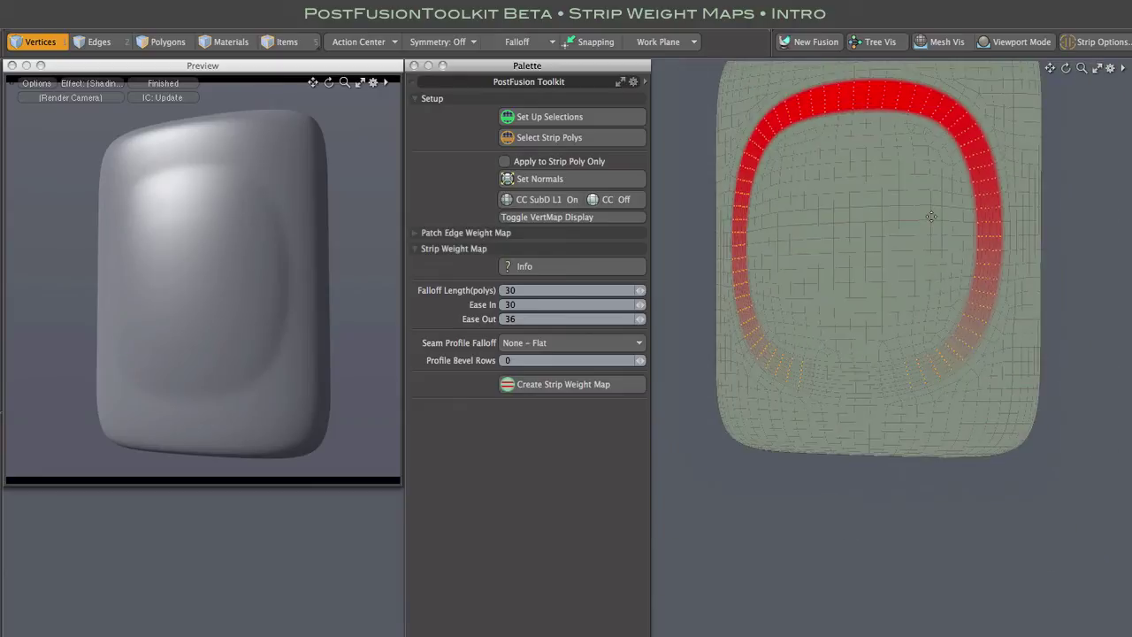
pyautogui.keyDown('alt'); pyautogui.moveTo(910, 186); pyautogui.dragTo(925, 268); pyautogui.keyUp('alt')
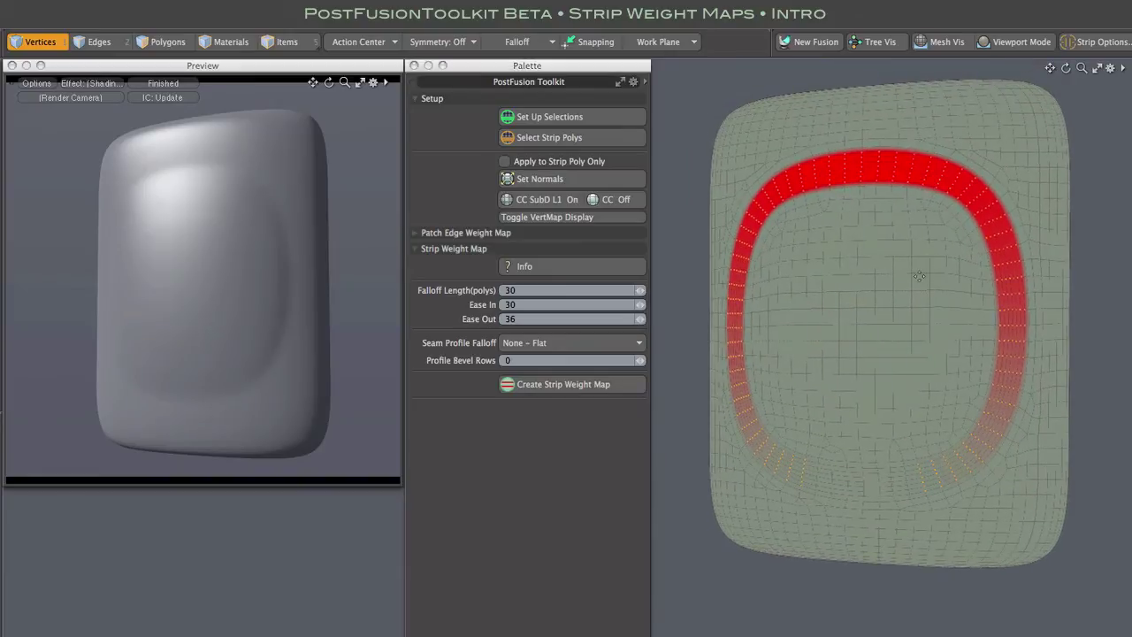
pyautogui.click(580, 217)
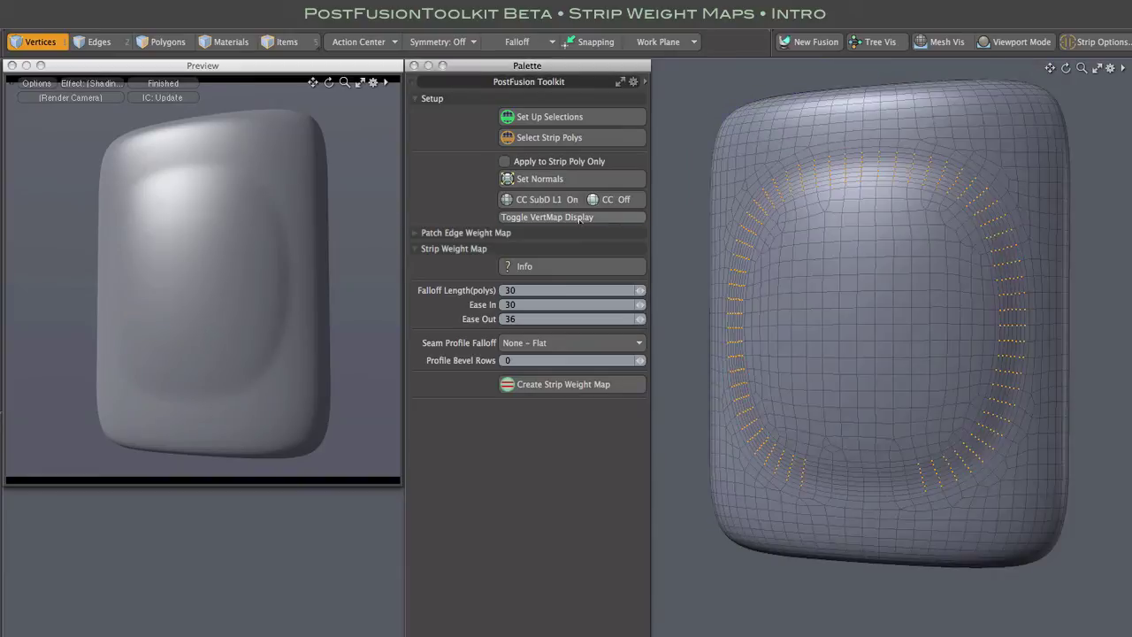
# Step: Move the weighted seam vertices outward along the Z axis to form a raised rim that tapers at its ends
pyautogui.click(588, 385)
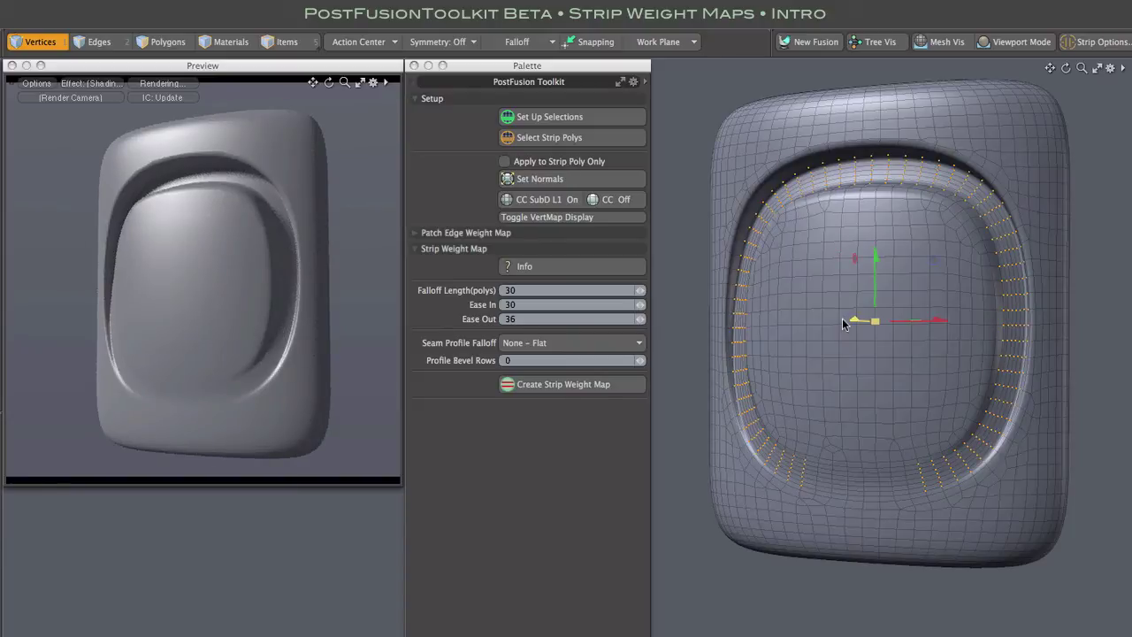
pyautogui.moveTo(842, 320); pyautogui.dragTo(829, 320)
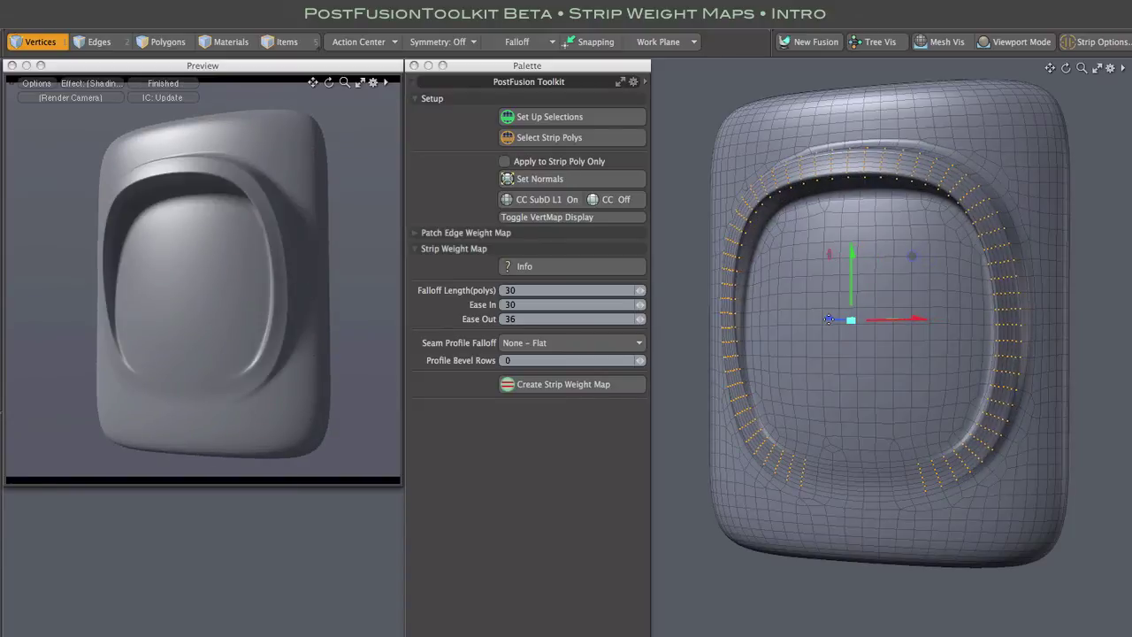
# Step: Undo the raised rim move, return to the polygons selected across the upper seam, and set Falloff Length to 44
pyautogui.press('super+z')
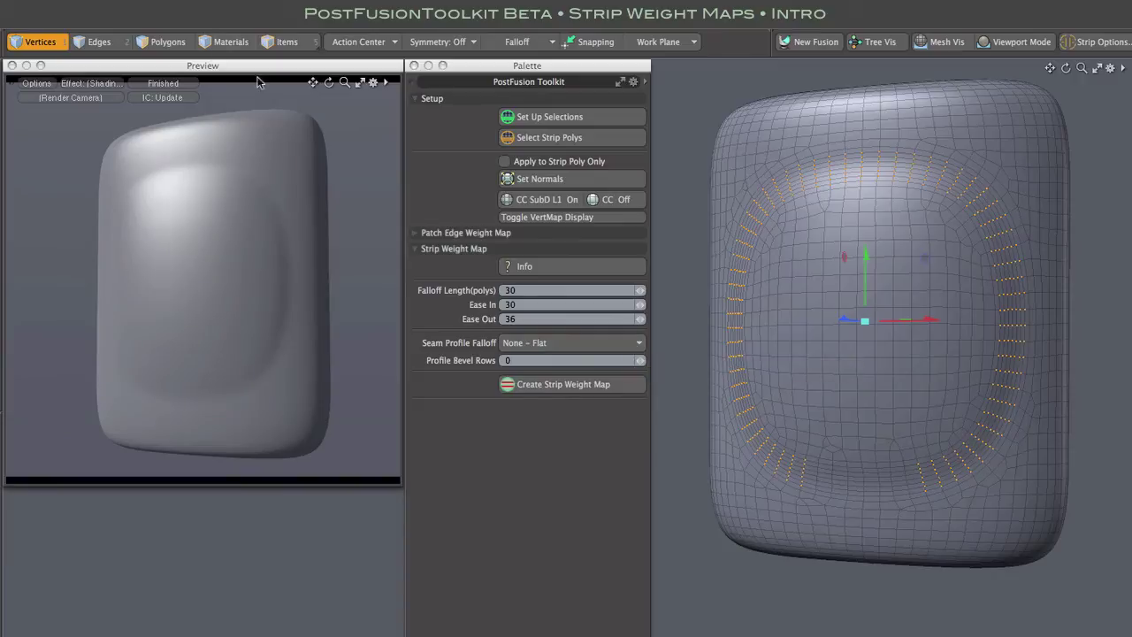
pyautogui.click(163, 43)
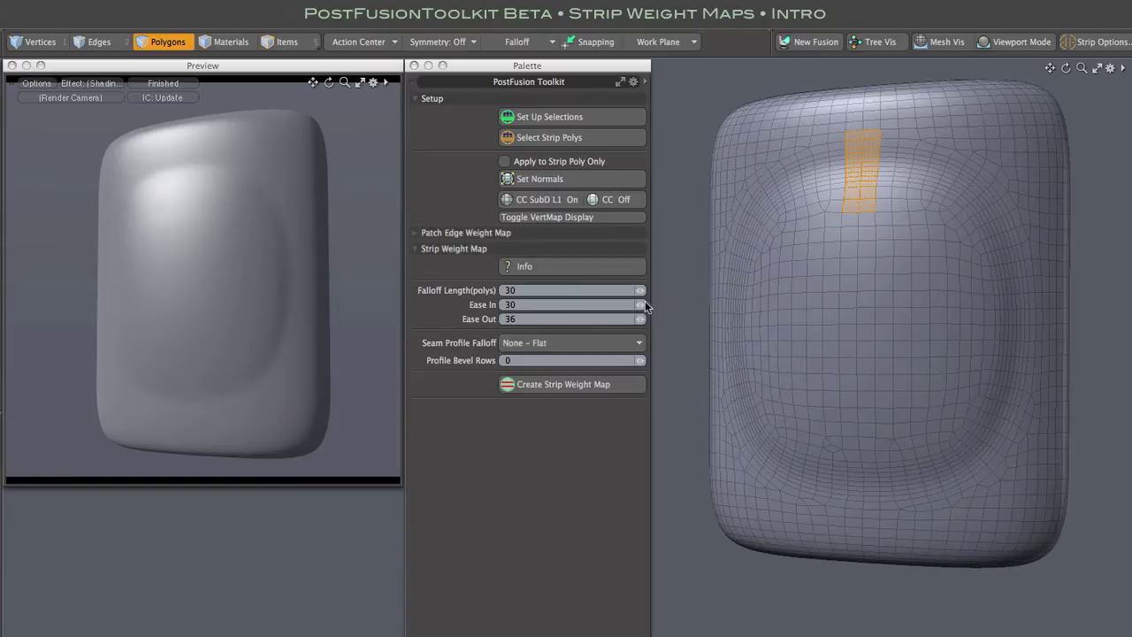
pyautogui.moveTo(640, 293); pyautogui.dragTo(659, 292)
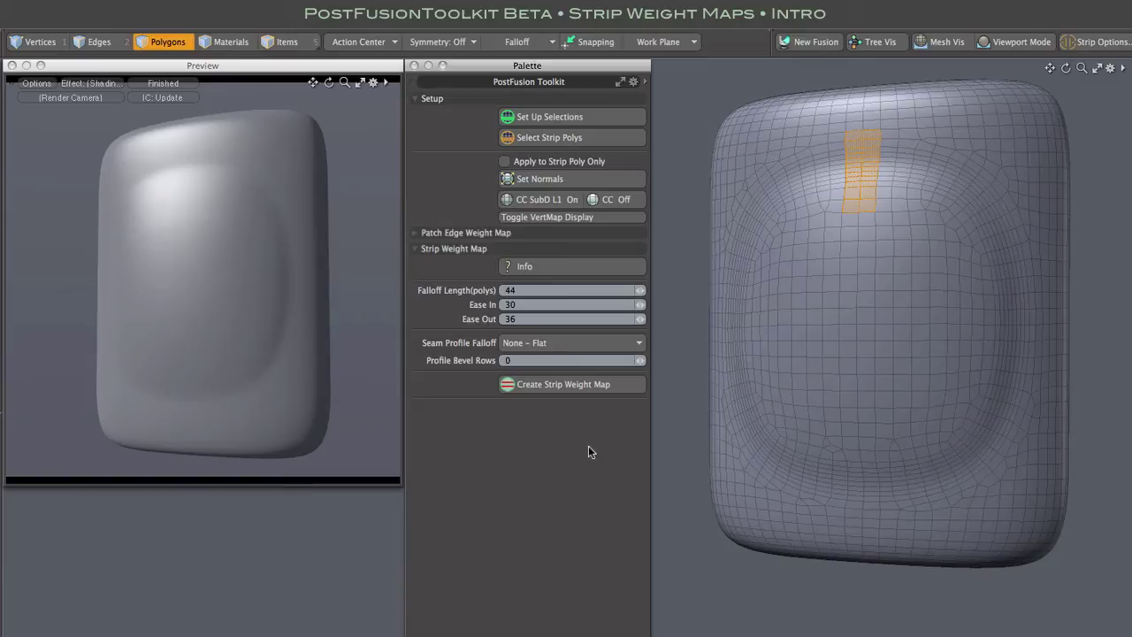
# Step: Create a strip weight map with the Rounder seam profile falloff, removing active falloffs and always multiplying the profile map by the fade map
pyautogui.click(631, 342)
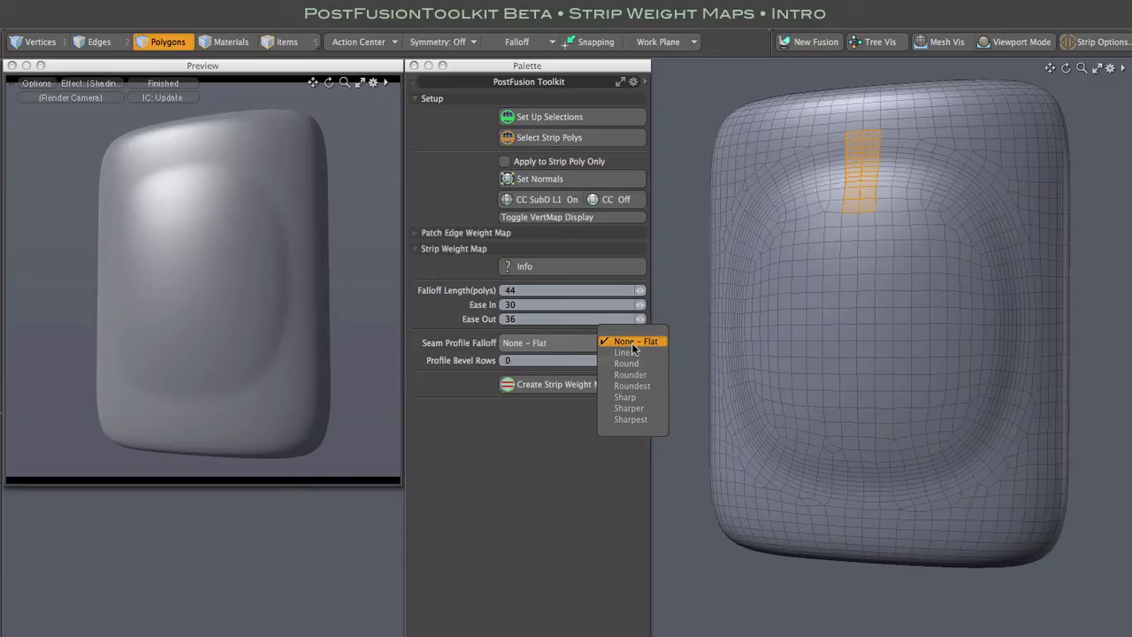
pyautogui.click(632, 375)
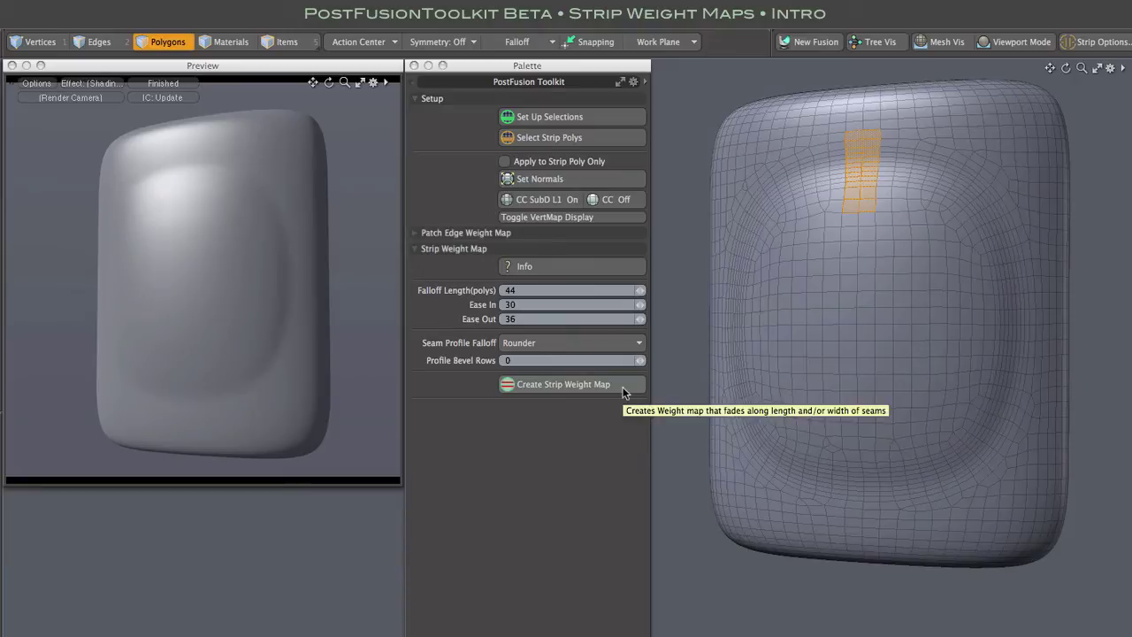
pyautogui.click(622, 386)
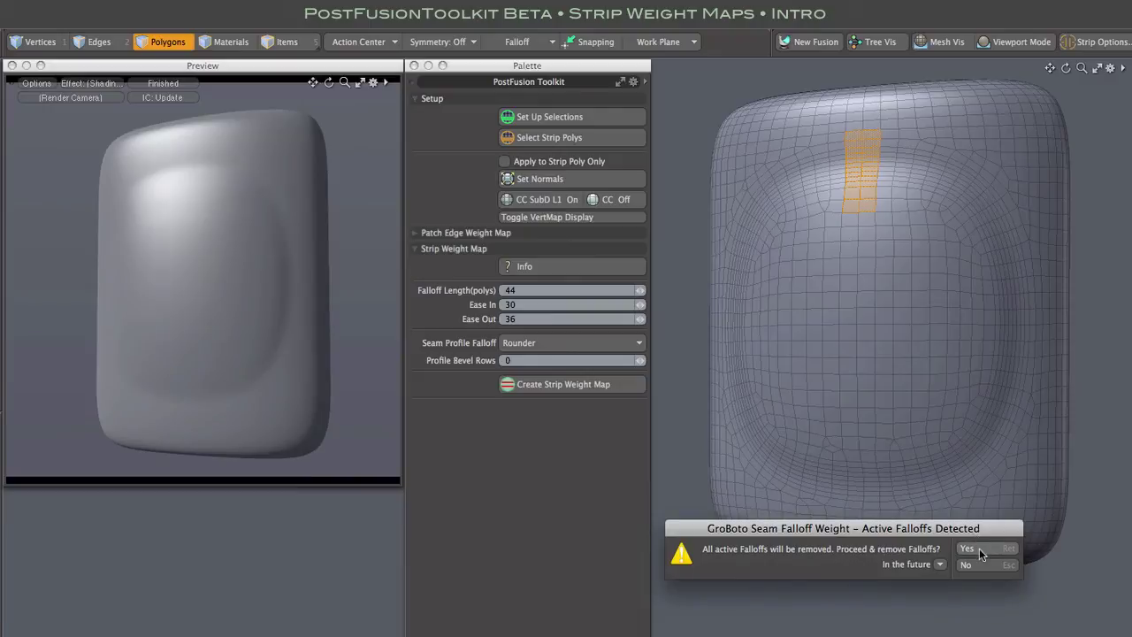
pyautogui.click(968, 549)
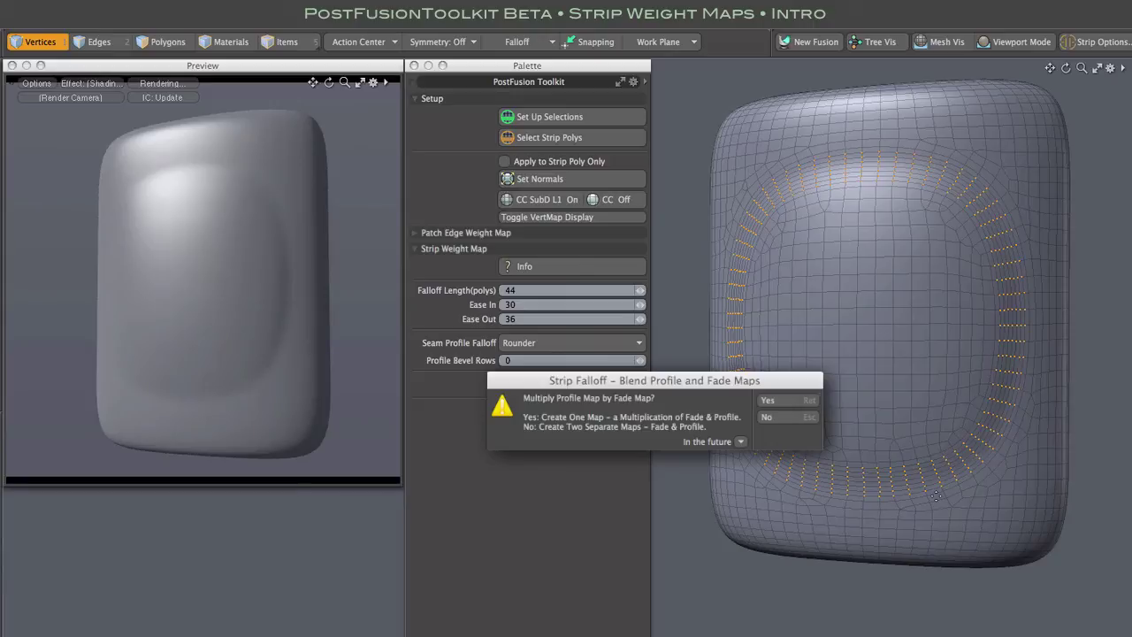
pyautogui.click(716, 442)
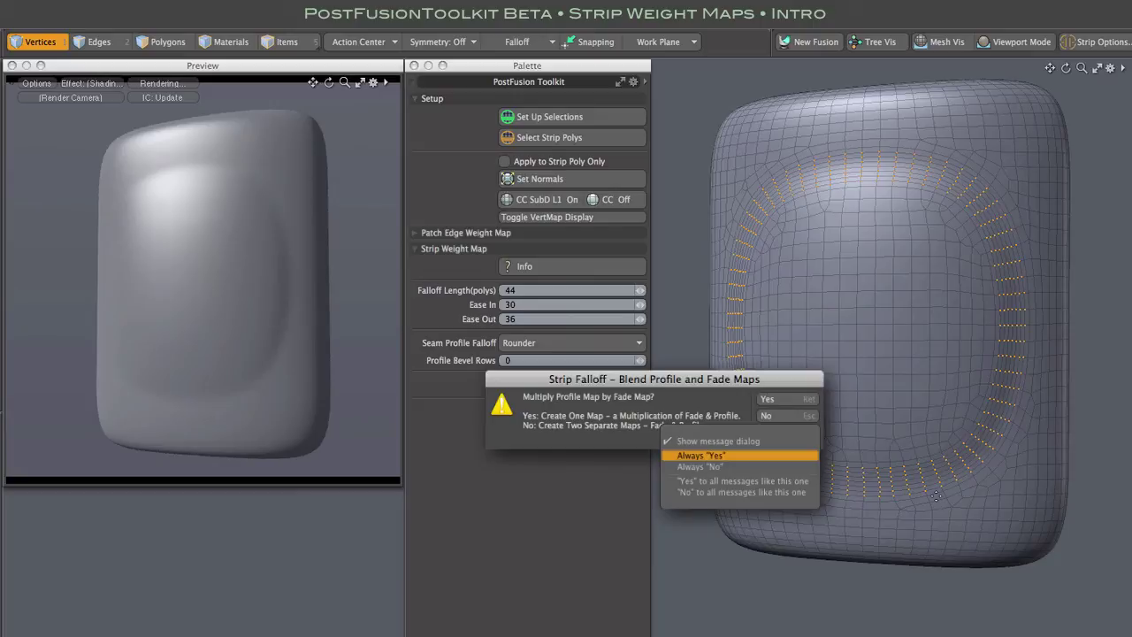
pyautogui.click(703, 455)
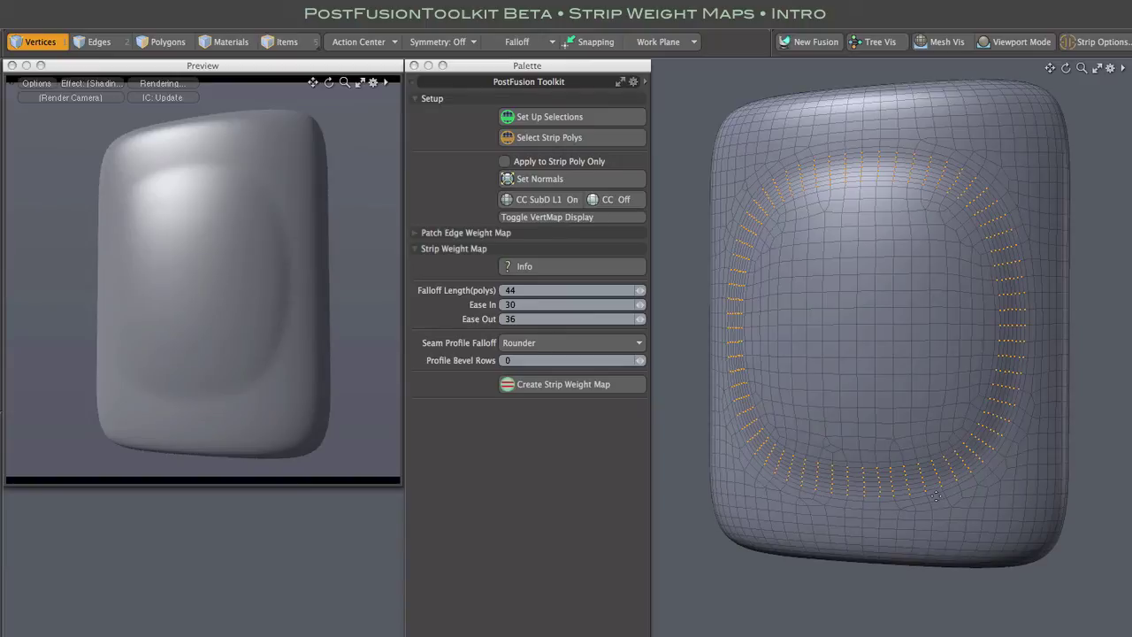
# Step: Display the vertex weight map, examine close up how the weights fade across the seam's width, and turn the display off
pyautogui.click(547, 216)
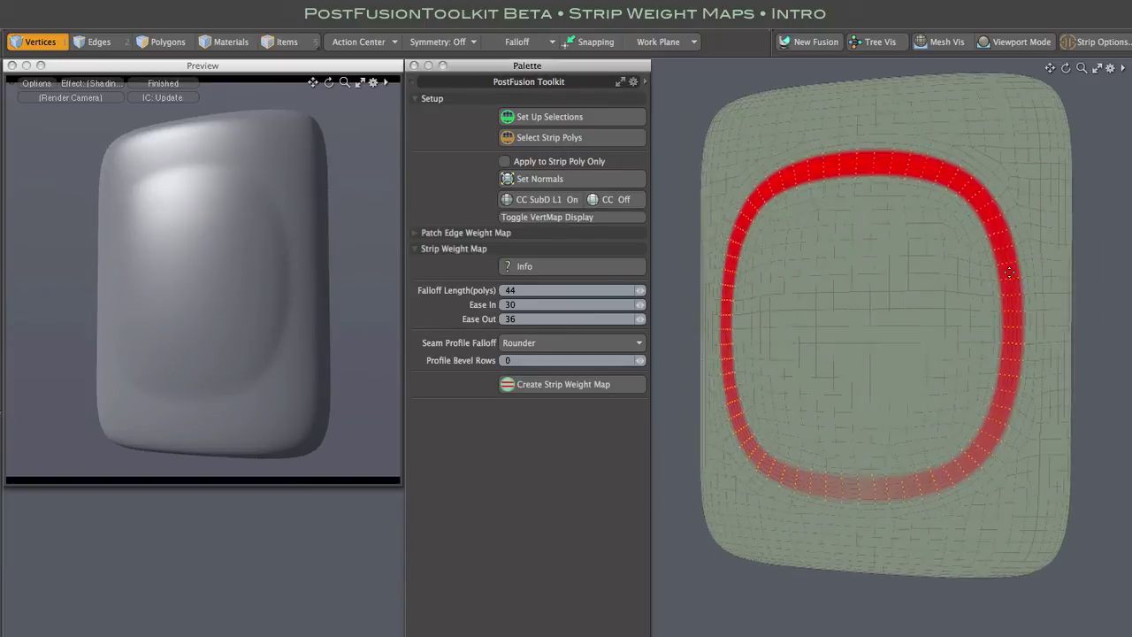
pyautogui.scroll(8, 1009, 273)
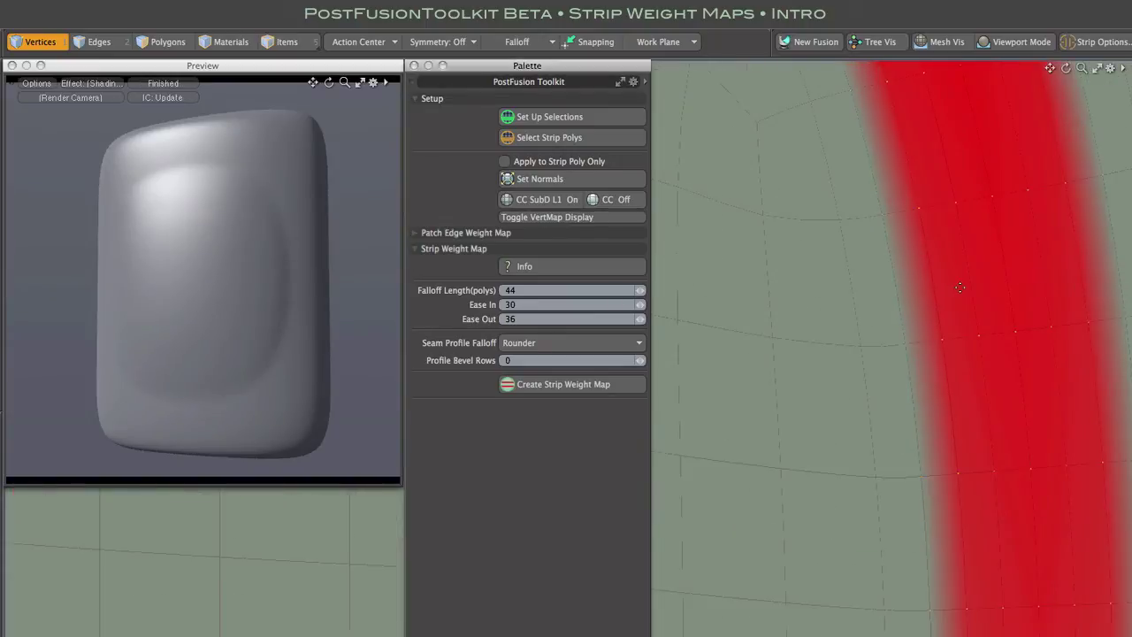
pyautogui.scroll(-8, 959, 287)
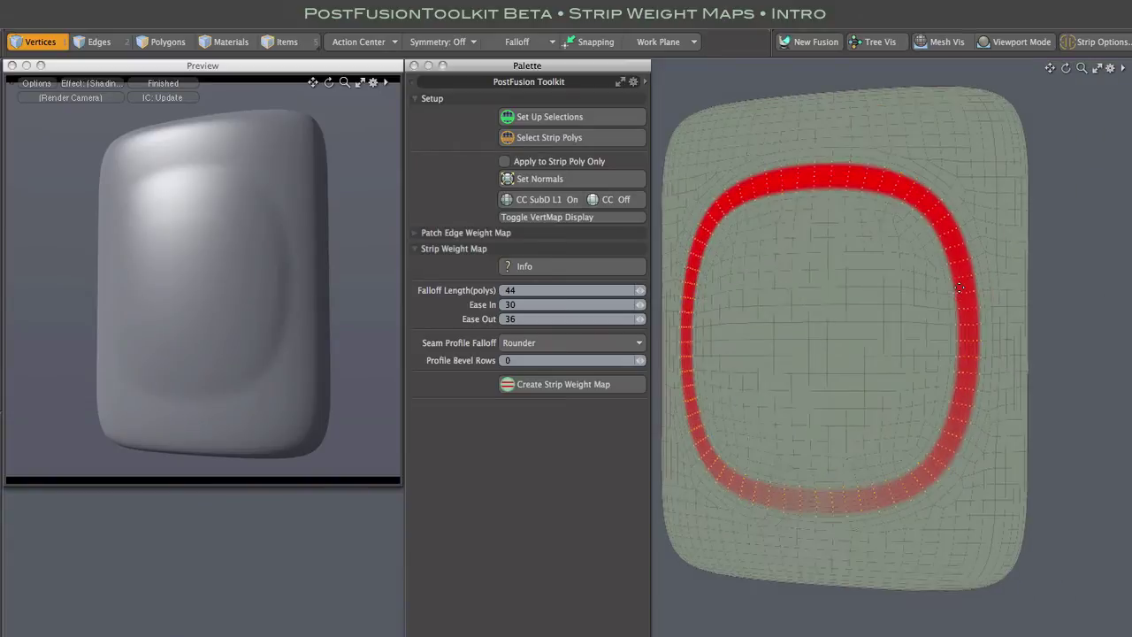
pyautogui.click(546, 216)
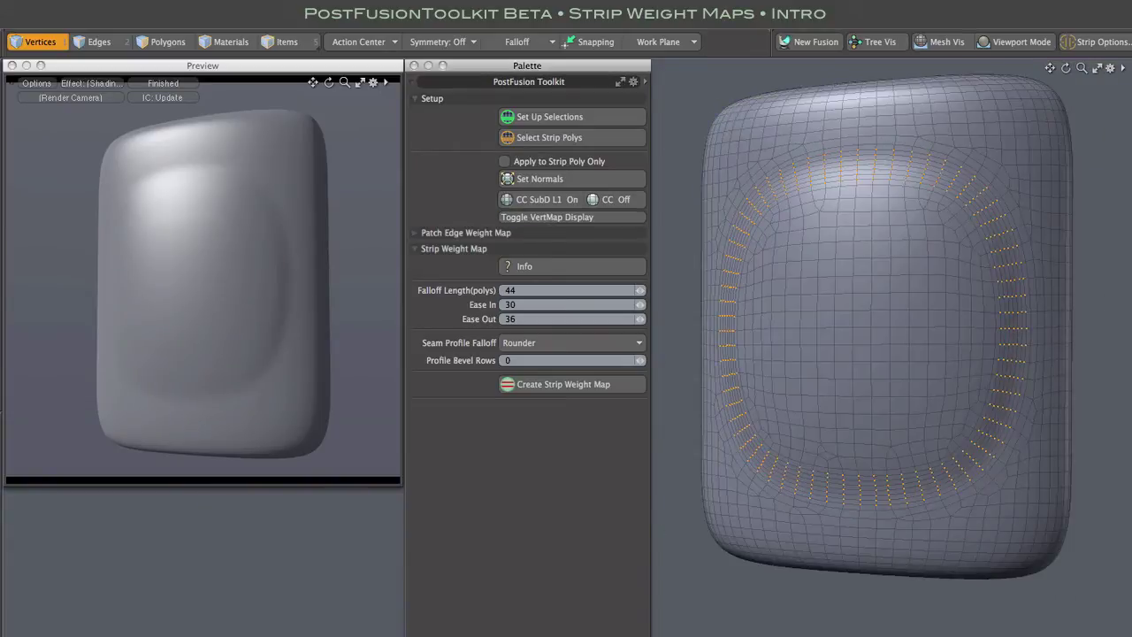
# Step: Try displacing the weighted seam vertices outward into a rounded rim and inward into a groove, undoing the trial shapes
pyautogui.press('w')
pyautogui.moveTo(840, 328); pyautogui.dragTo(837, 327)
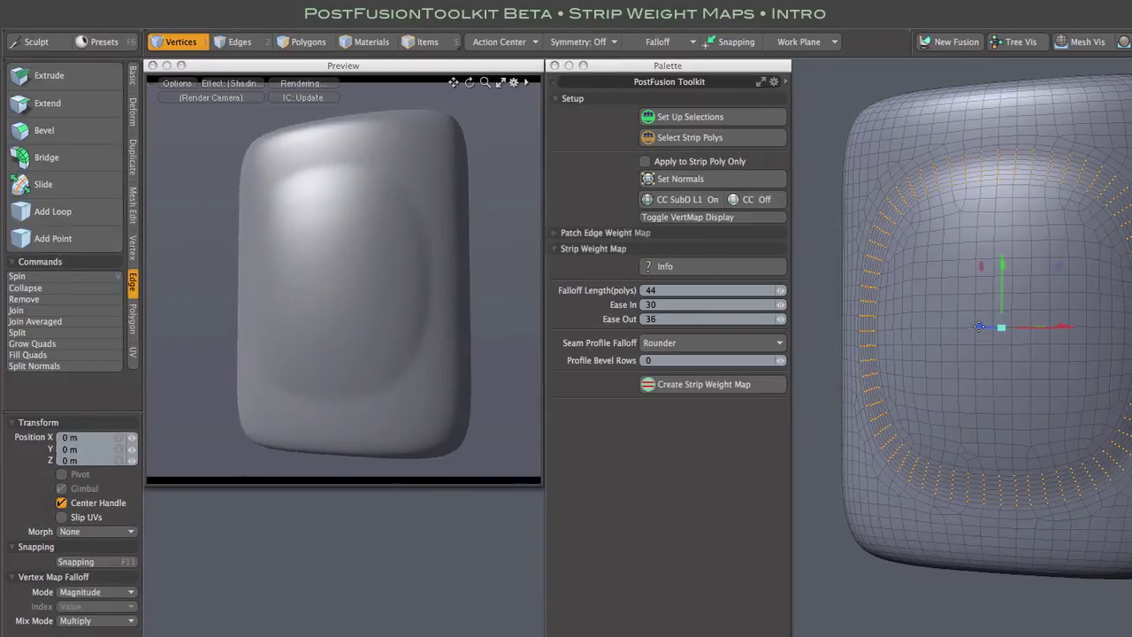
pyautogui.click(134, 111)
pyautogui.click(57, 303)
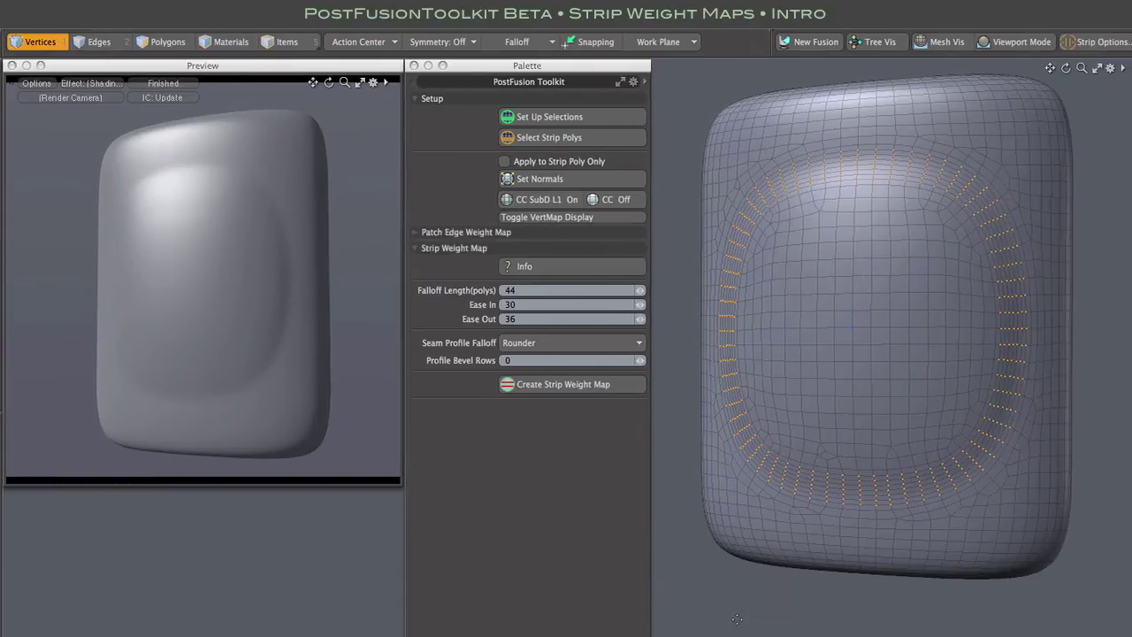
pyautogui.moveTo(819, 436); pyautogui.dragTo(879, 435)
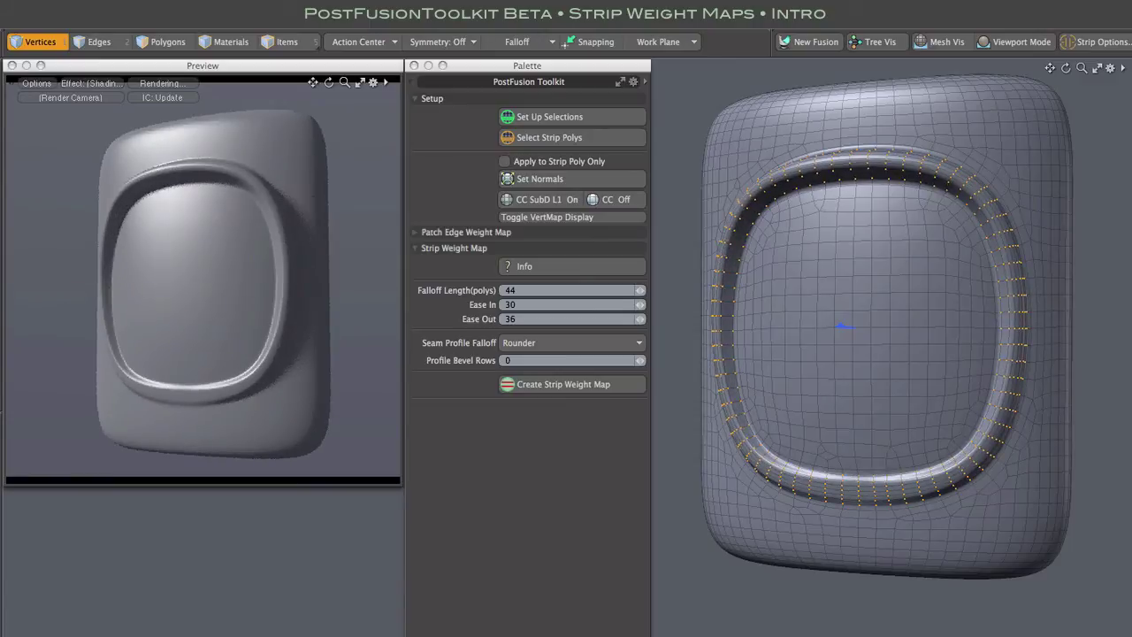
pyautogui.moveTo(879, 435); pyautogui.dragTo(778, 435)
pyautogui.moveTo(698, 620); pyautogui.dragTo(737, 620)
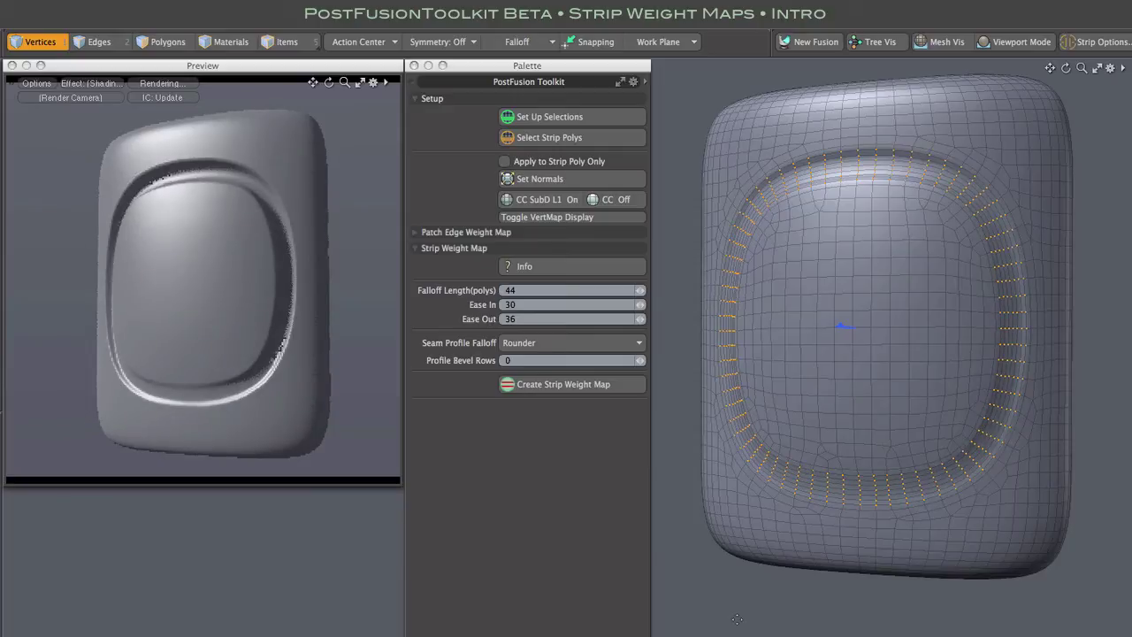
pyautogui.press('super+z')
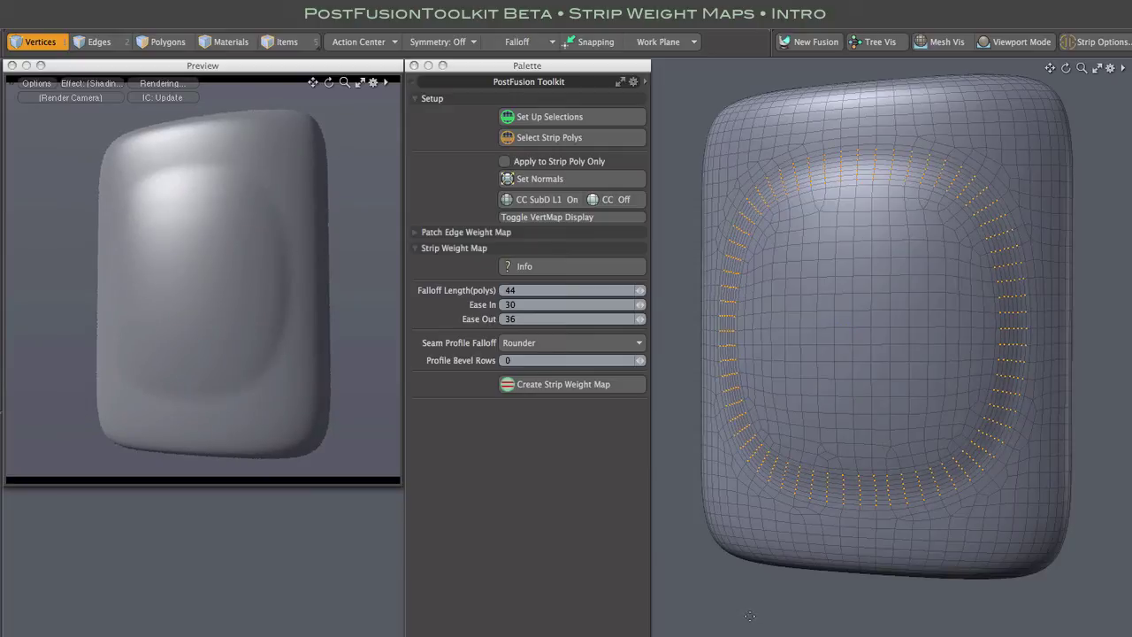
pyautogui.moveTo(739, 619); pyautogui.dragTo(819, 619)
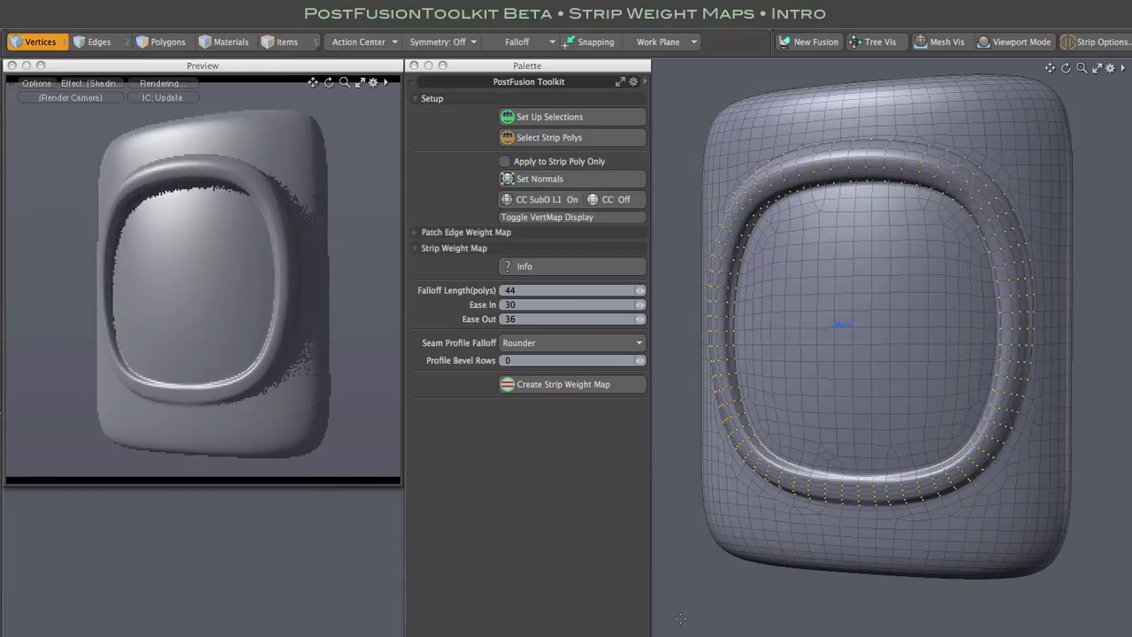
pyautogui.moveTo(664, 619); pyautogui.dragTo(672, 619)
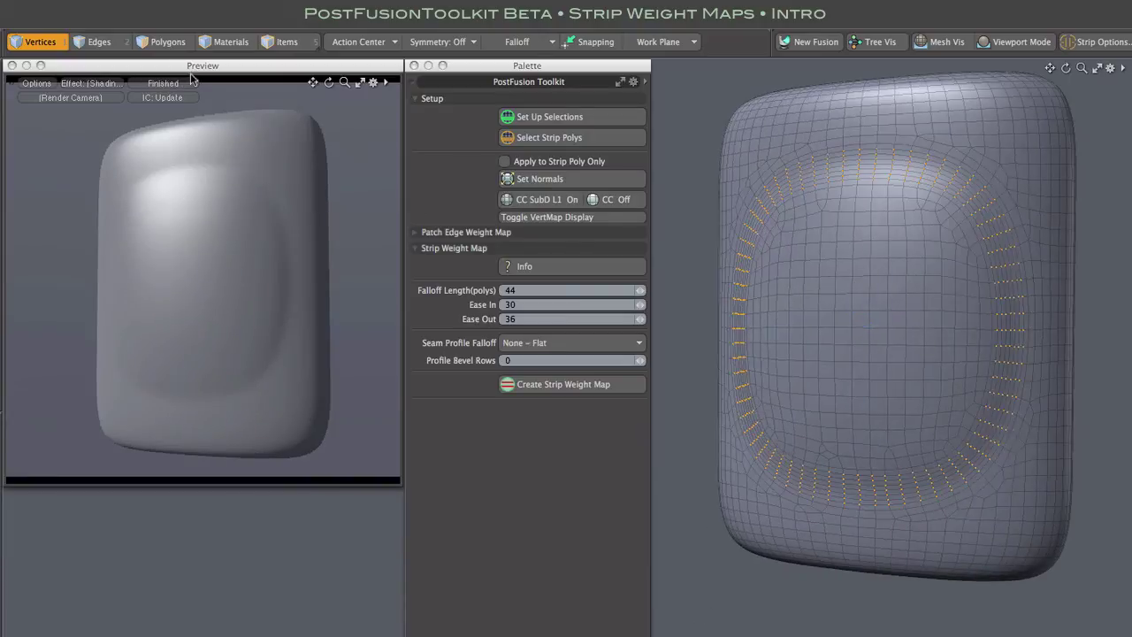
# Step: Create a strip weight map from the upper seam polygons with the Sharper seam profile falloff, removing the active falloffs
pyautogui.click(168, 42)
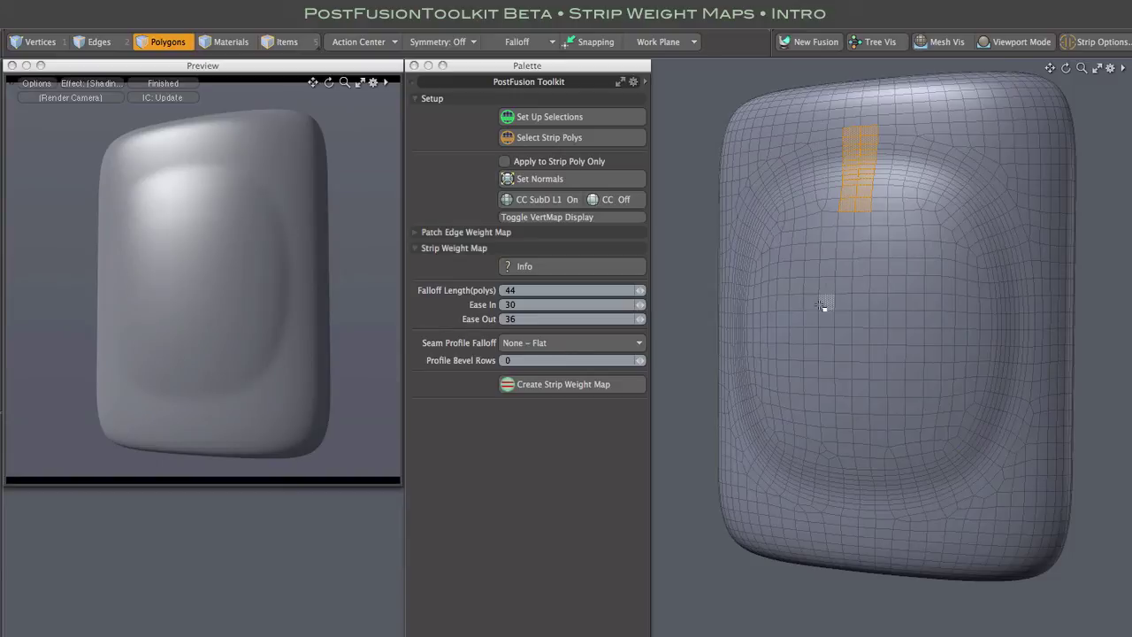
pyautogui.click(628, 344)
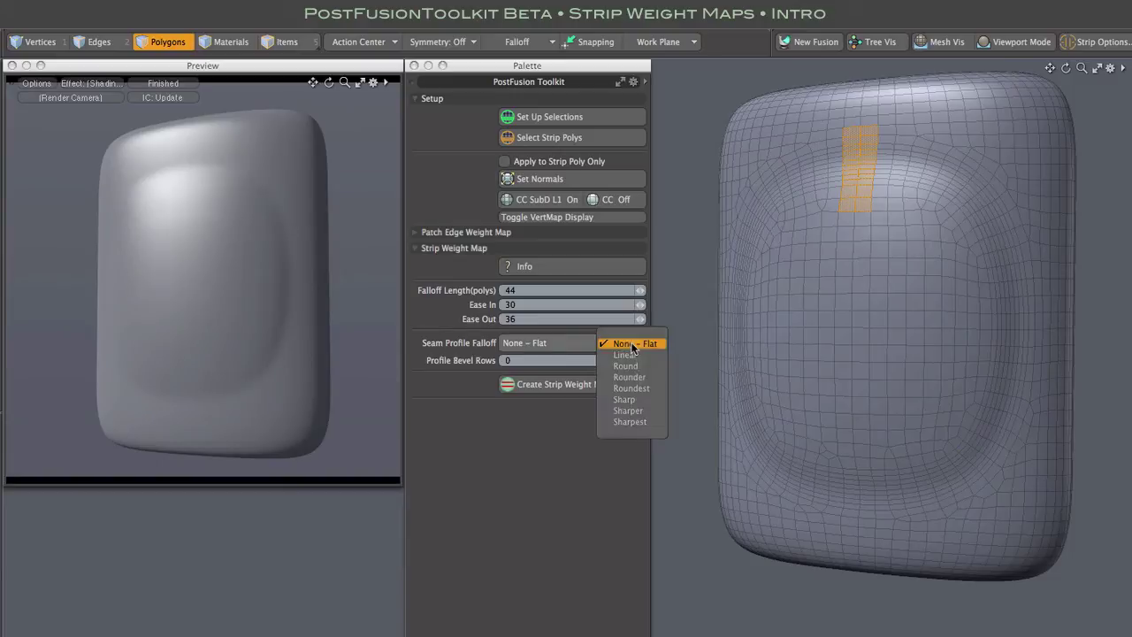
pyautogui.click(636, 410)
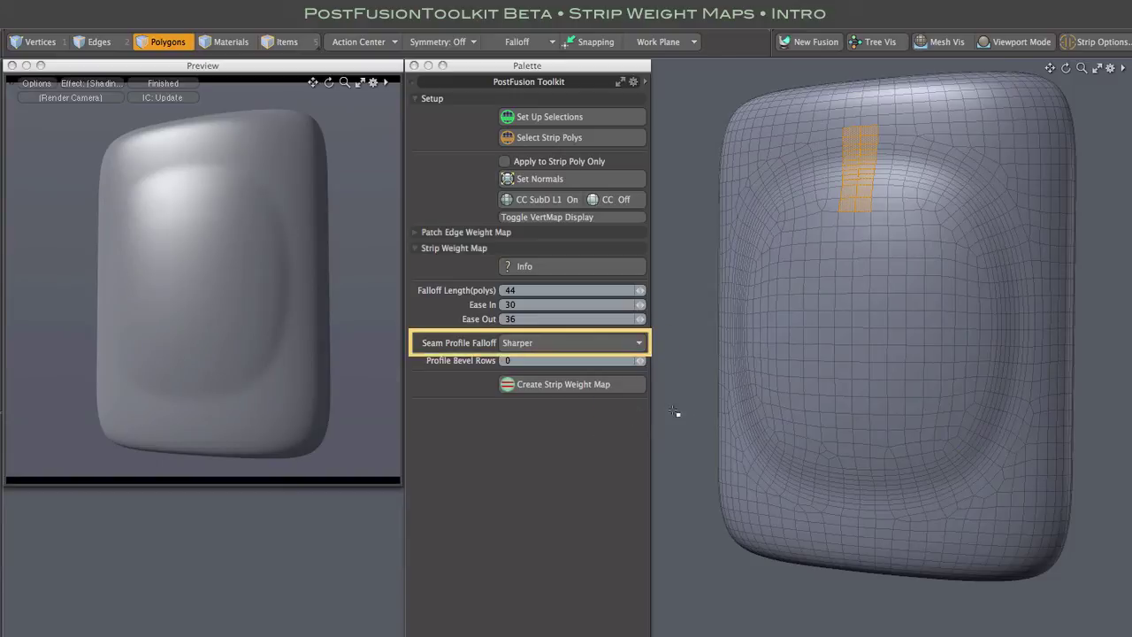
pyautogui.click(588, 384)
pyautogui.click(980, 547)
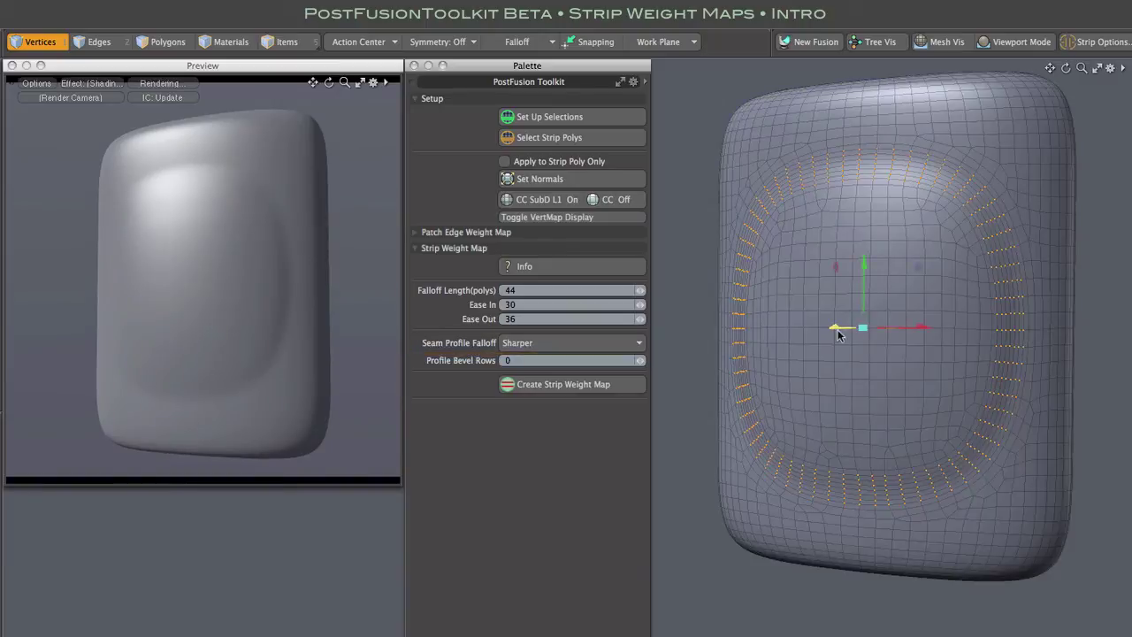
# Step: Try moving the sharply weighted seam vertices outward along the Z axis into a narrow ridge, and undo the move
pyautogui.moveTo(837, 330)
pyautogui.mouseDown()
pyautogui.moveTo(782, 328)
pyautogui.moveTo(846, 328)
pyautogui.moveTo(821, 328)
pyautogui.mouseUp()
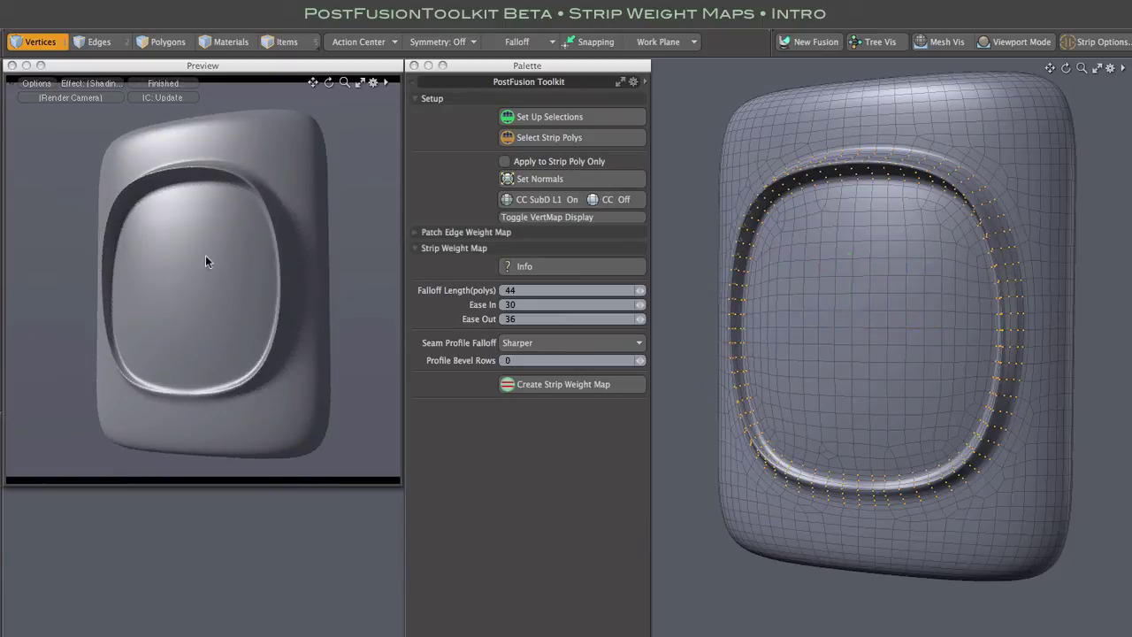
pyautogui.hotkey('ctrl', 'z')
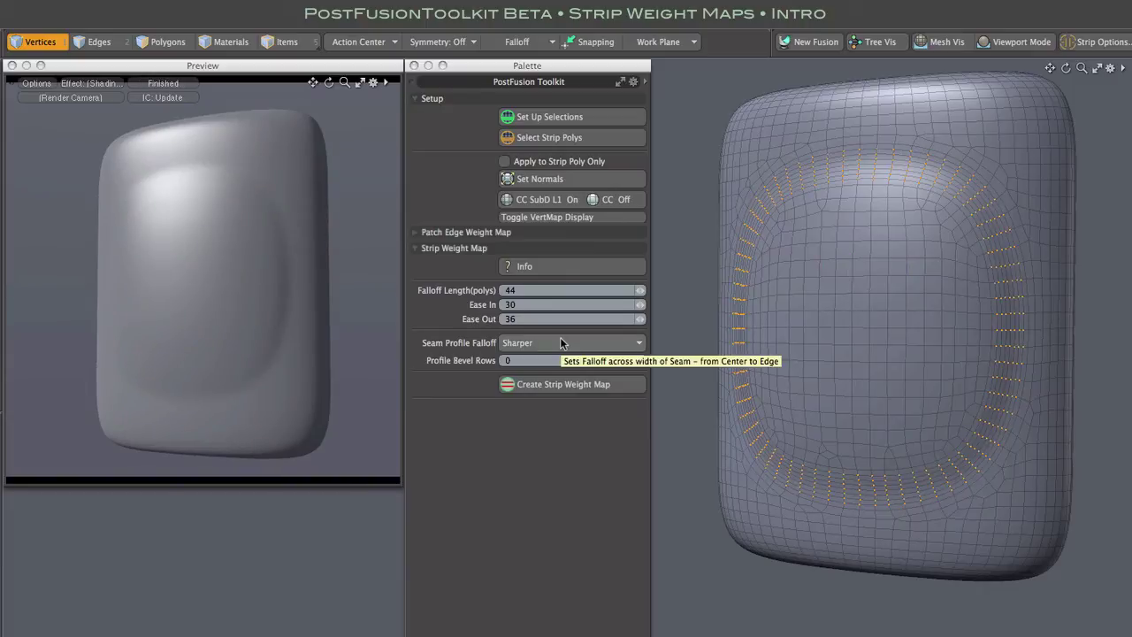
# Step: Create a strip weight map with seam profile falloff None - Flat and Profile Bevel Rows 1, and check it in the vertex map display
pyautogui.click(638, 343)
pyautogui.click(642, 278)
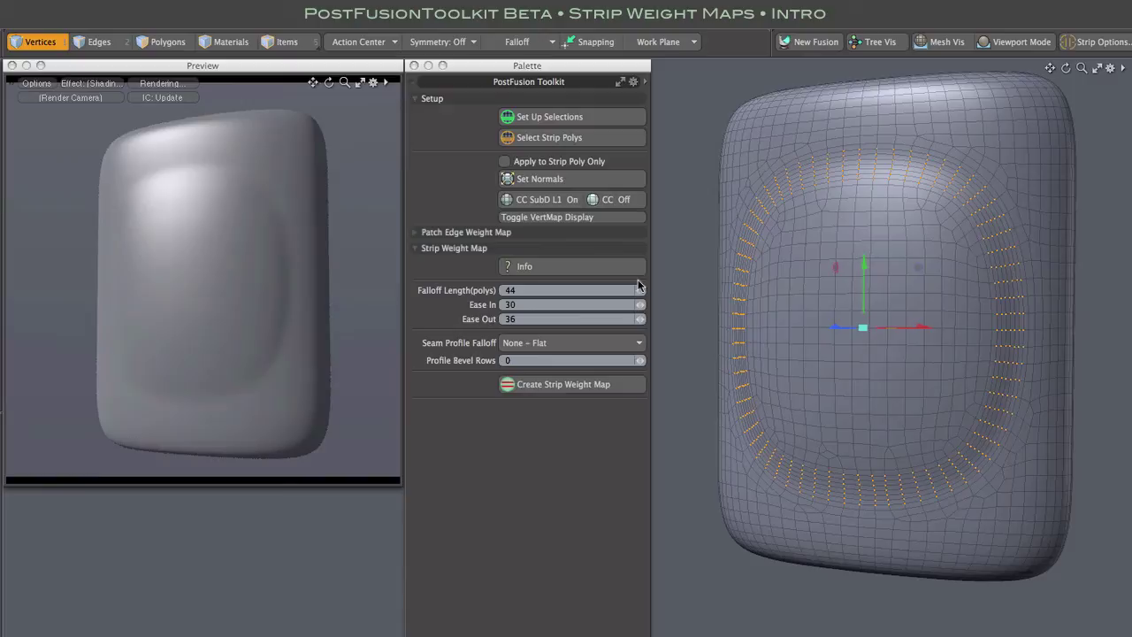
pyautogui.press('3')
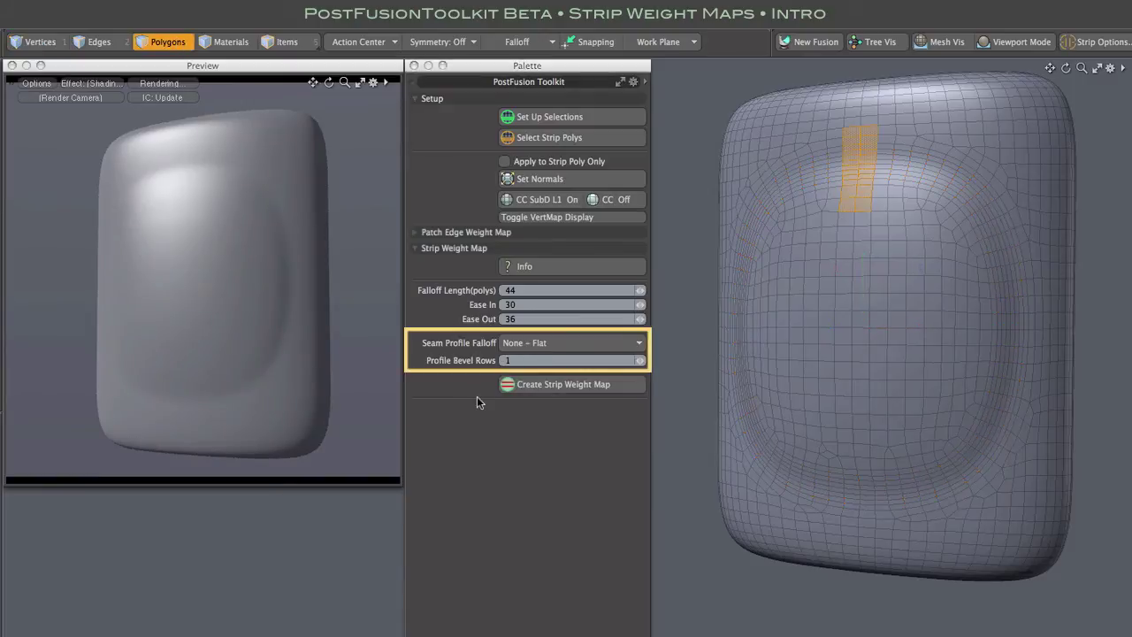
pyautogui.click(593, 386)
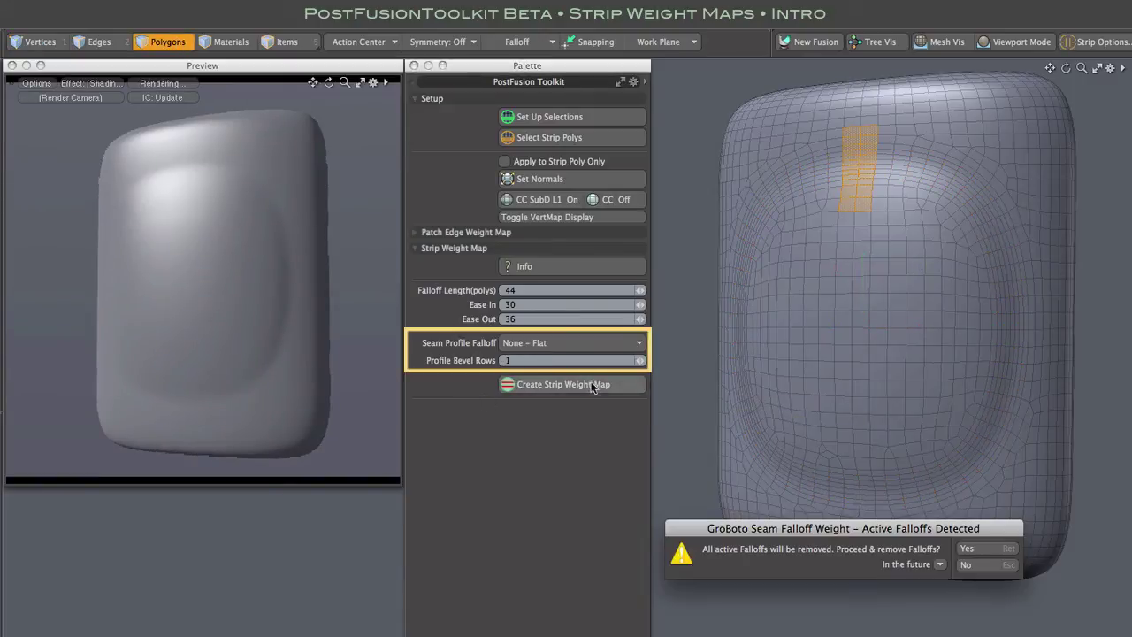
pyautogui.click(993, 549)
pyautogui.click(554, 216)
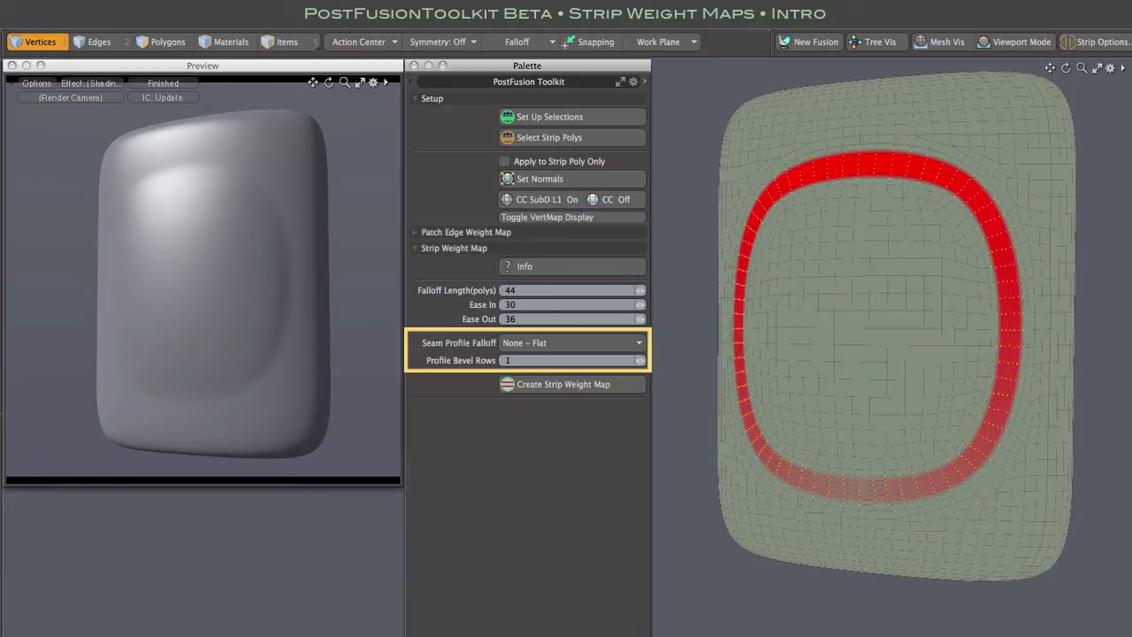
pyautogui.click(596, 217)
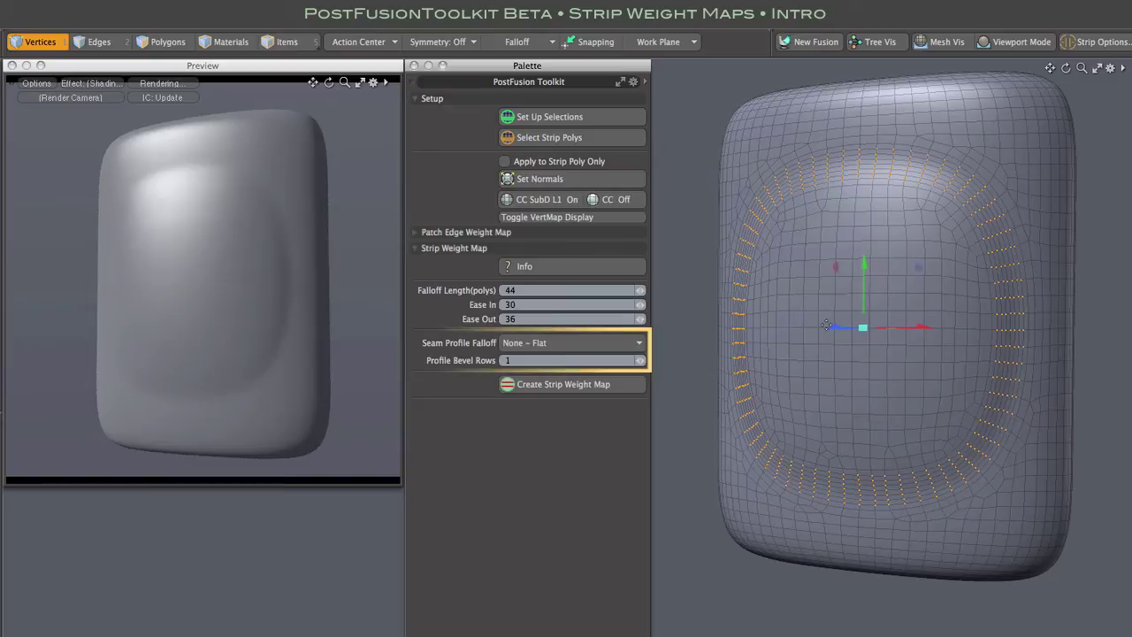
# Step: Try moving the flat-profile seam vertices outward along the Z axis into a beveled rim, and undo the move
pyautogui.moveTo(835, 327); pyautogui.dragTo(810, 328)
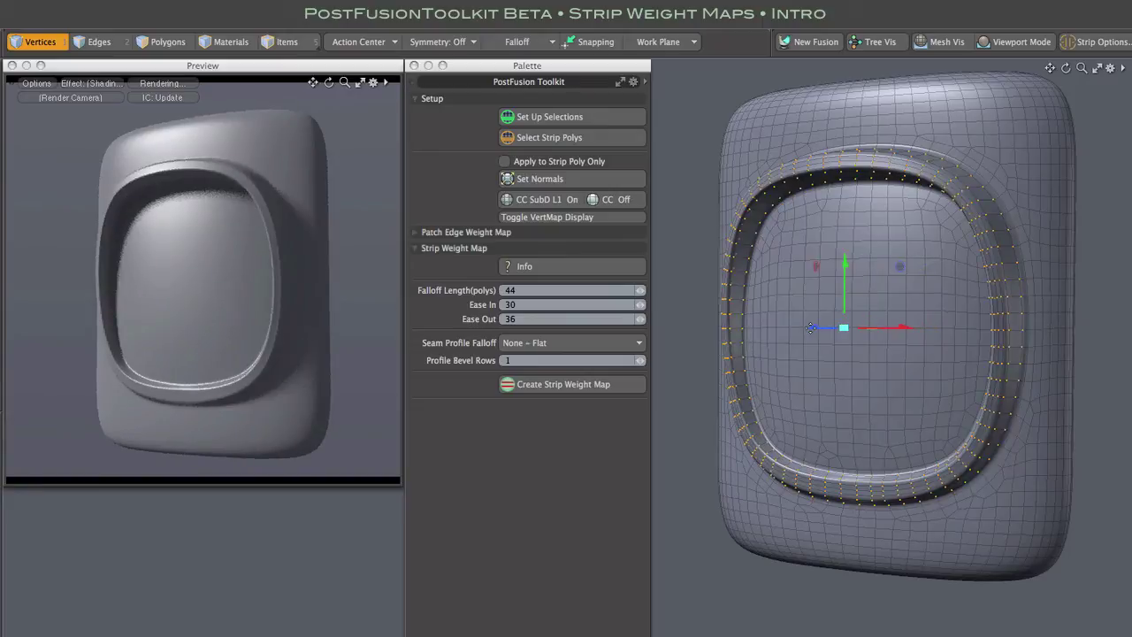
pyautogui.press('super+z')
pyautogui.press('super+z')
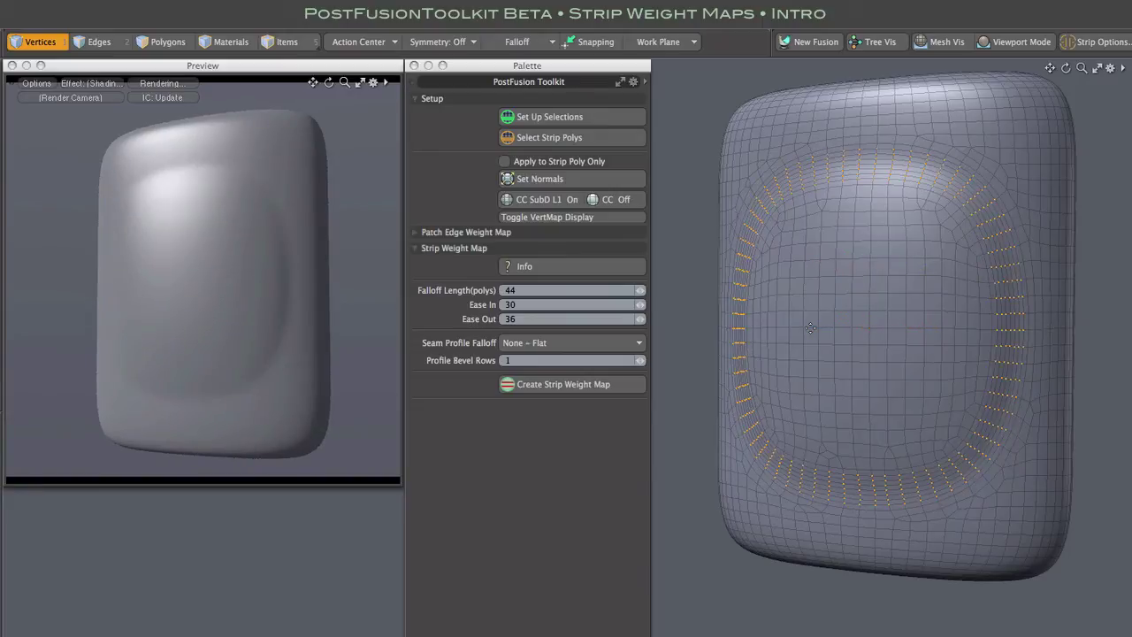
# Step: Select the rows of polygons crossing the seam halfway down both sides of the front face
pyautogui.press('3')
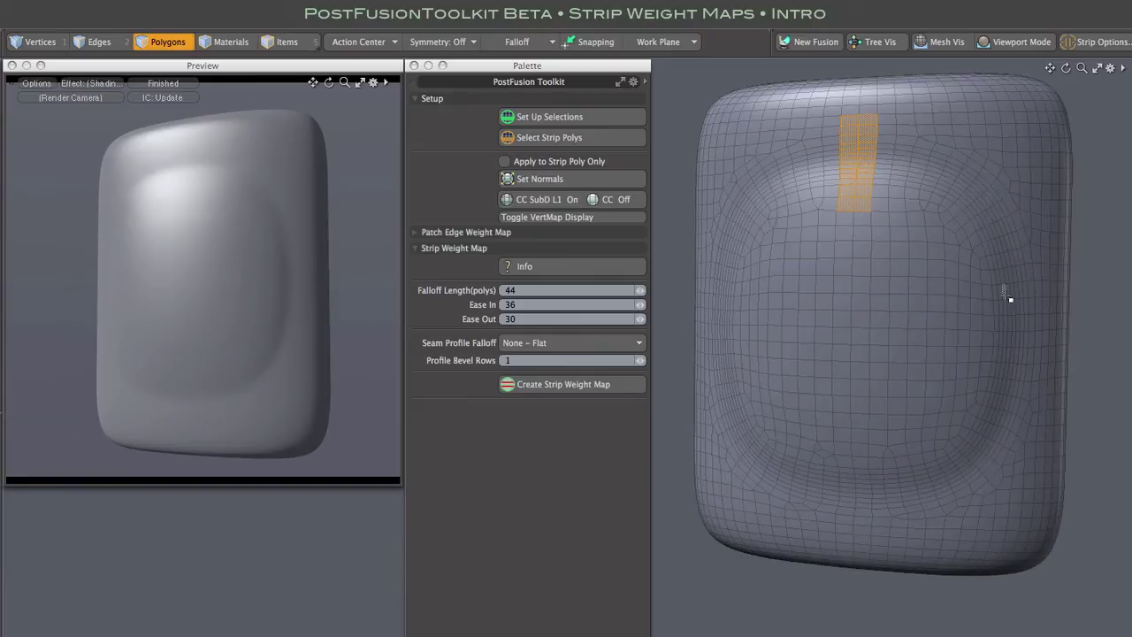
pyautogui.click(1041, 292)
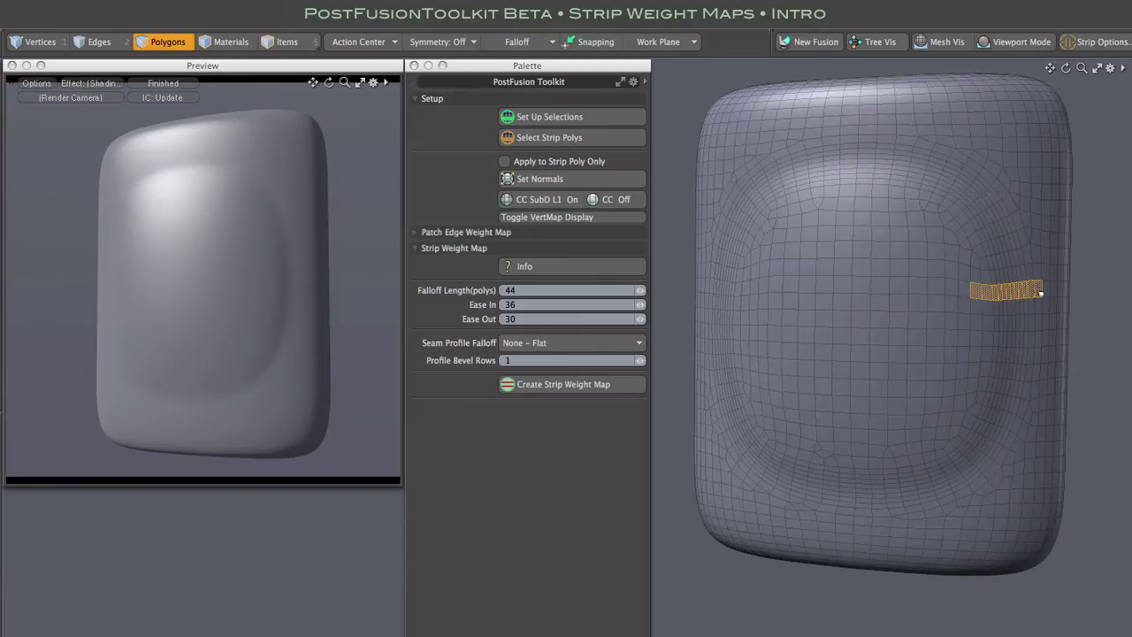
pyautogui.moveTo(751, 289); pyautogui.dragTo(710, 289)
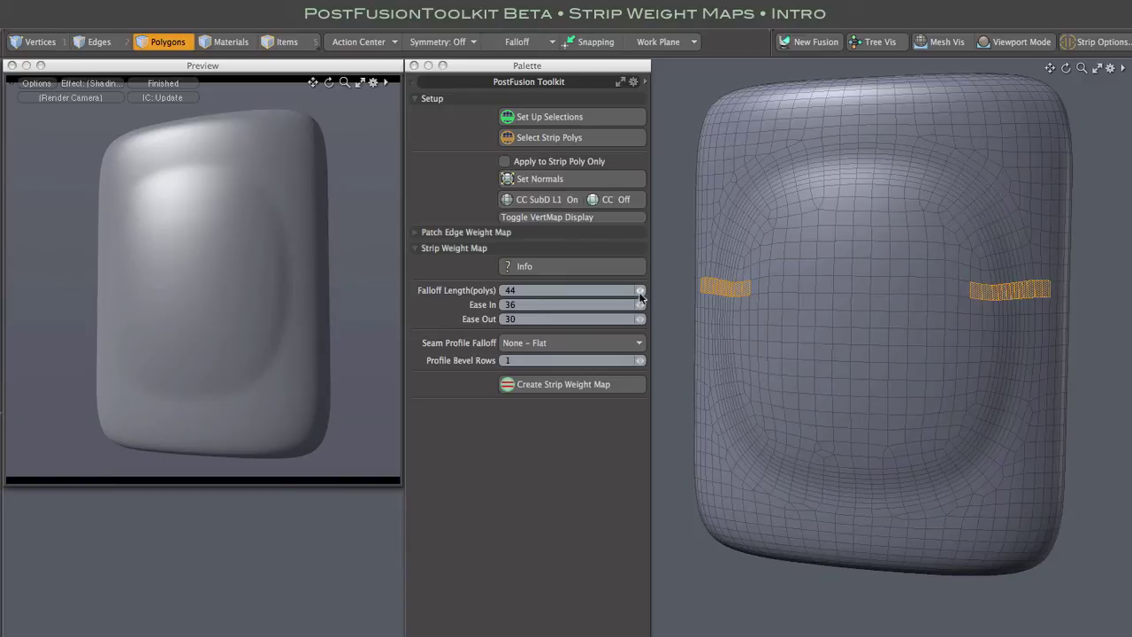
# Step: Create a strip weight map with Falloff Length 16, Ease In 60 and Ease Out 0, and check it in the vertex map display
pyautogui.moveTo(640, 292); pyautogui.dragTo(630, 292)
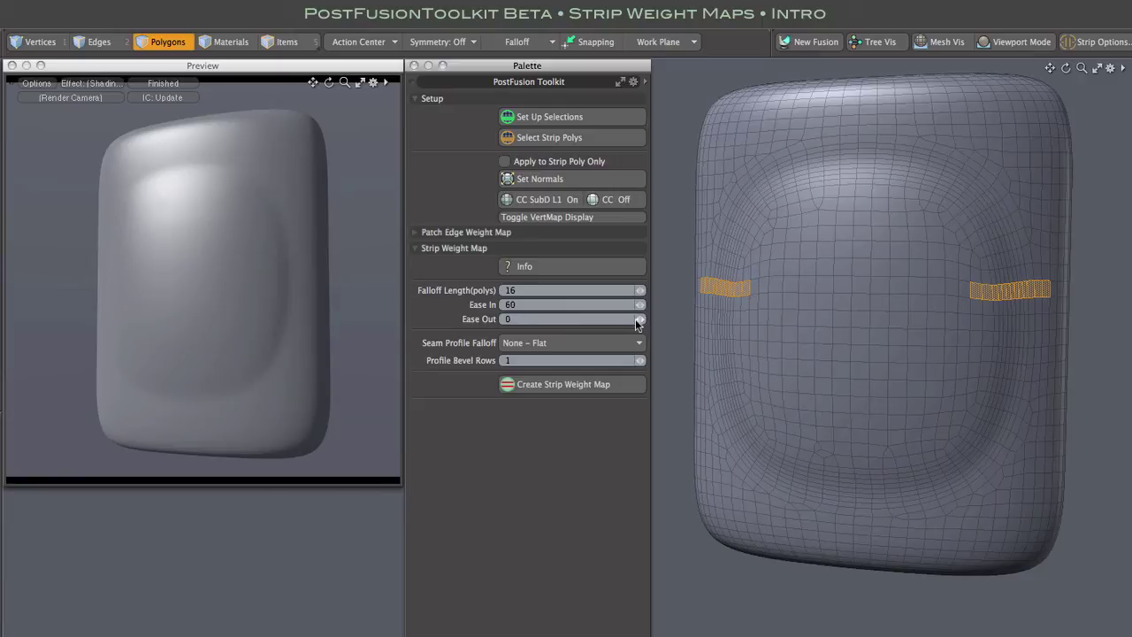
pyautogui.click(609, 385)
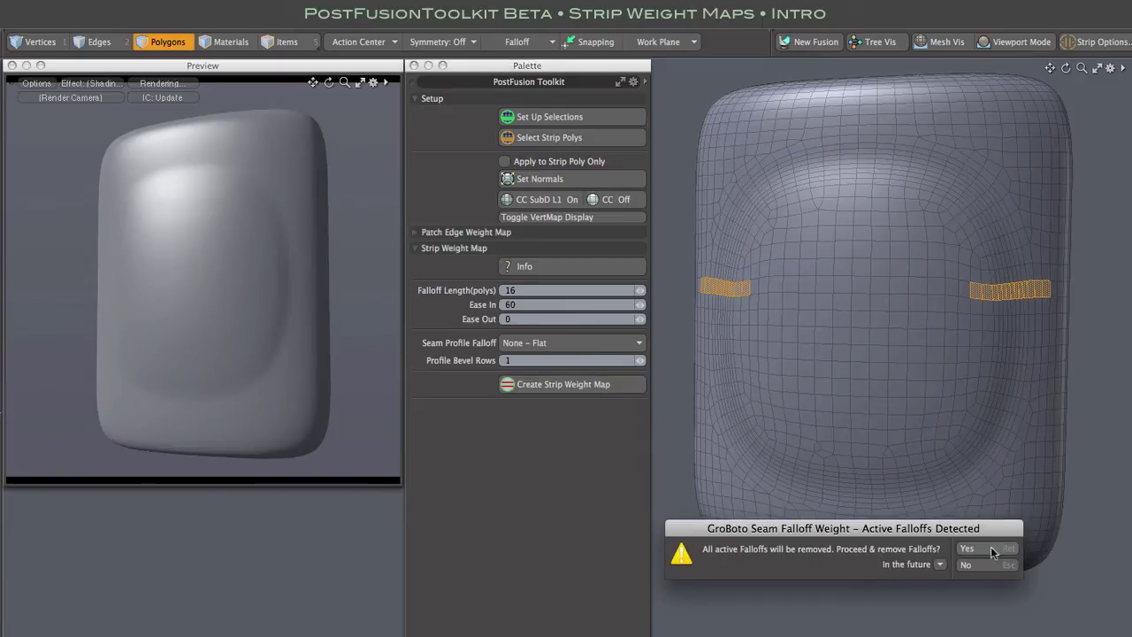
pyautogui.click(968, 549)
pyautogui.click(592, 217)
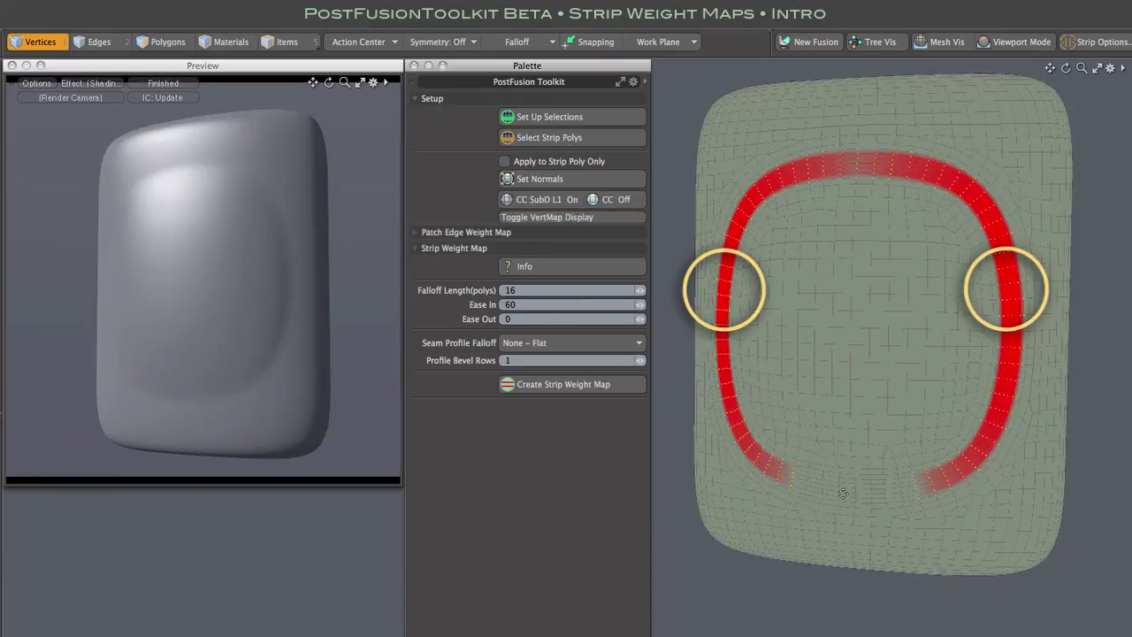
pyautogui.click(587, 218)
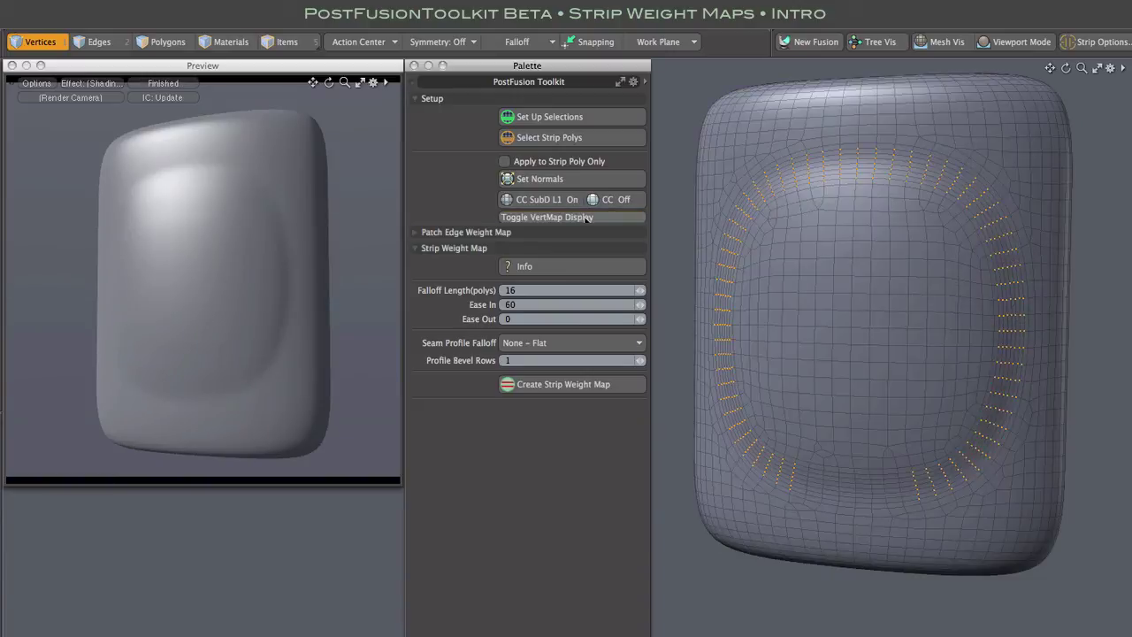
# Step: Try moving the seam vertices weighted from both sides outward along the Z axis into raised walls, and undo the move
pyautogui.moveTo(858, 322); pyautogui.dragTo(931, 420)
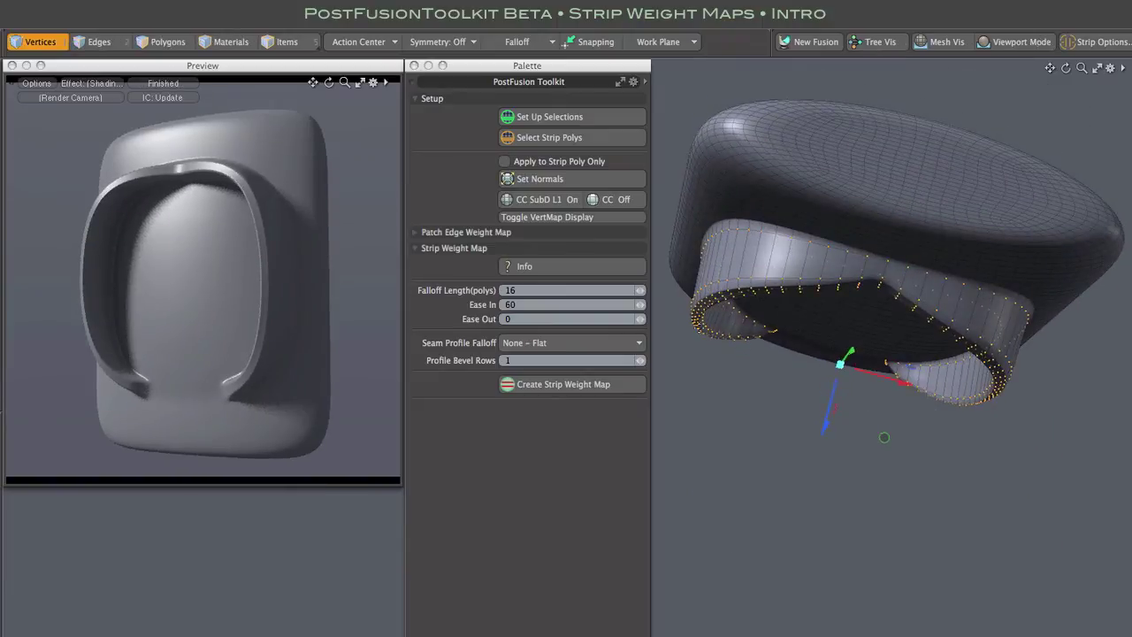
pyautogui.keyDown('alt'); pyautogui.moveTo(866, 330); pyautogui.dragTo(655, 522); pyautogui.keyUp('alt')
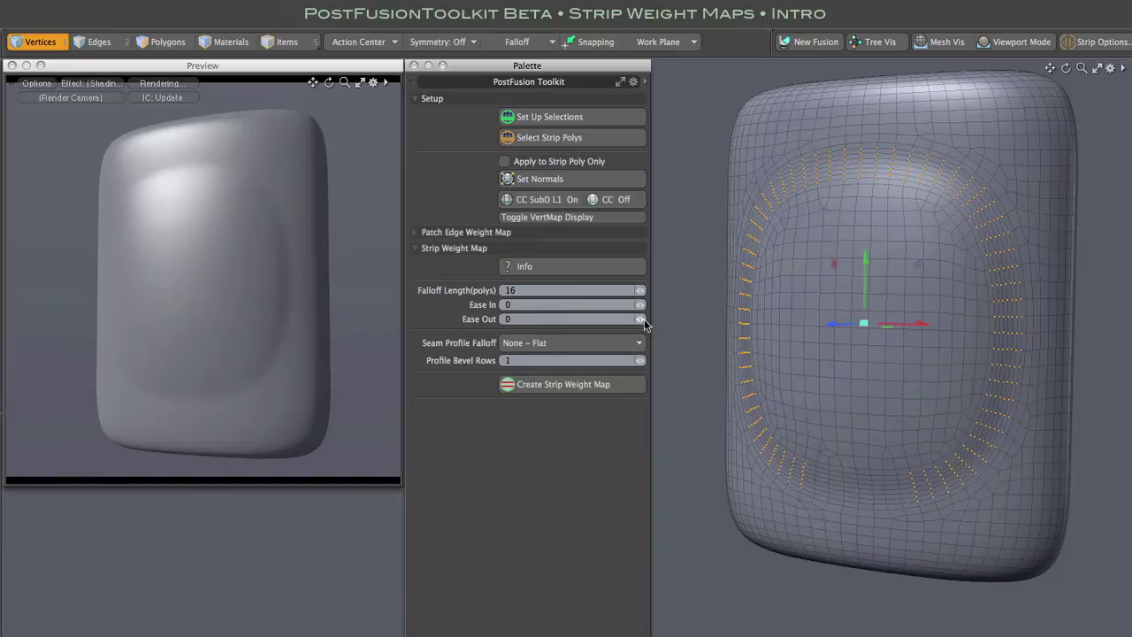
# Step: Create a strip weight map with Falloff Length 16, Ease In 0 and Ease Out 70, and check it in the vertex map display
pyautogui.click(597, 393)
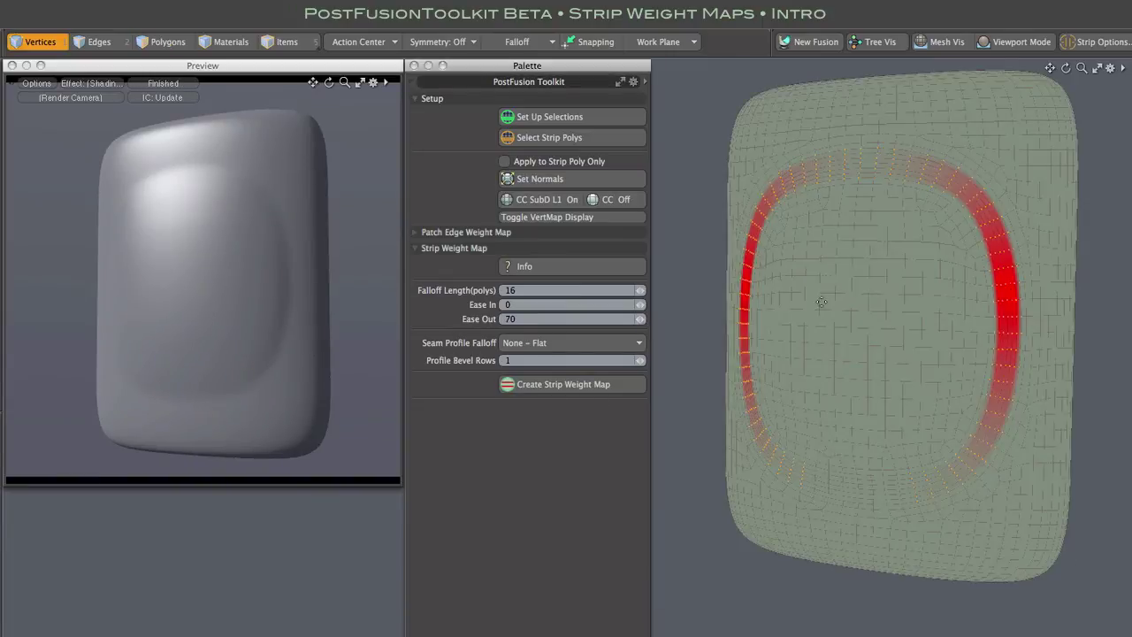
pyautogui.click(585, 218)
# Step: Try moving the seam vertices with the Ease Out falloff outward along the Z axis into peaked ridges, and undo the move
pyautogui.press('w')
pyautogui.moveTo(831, 327)
pyautogui.mouseDown()
pyautogui.moveTo(792, 328)
pyautogui.moveTo(822, 327)
pyautogui.mouseUp()
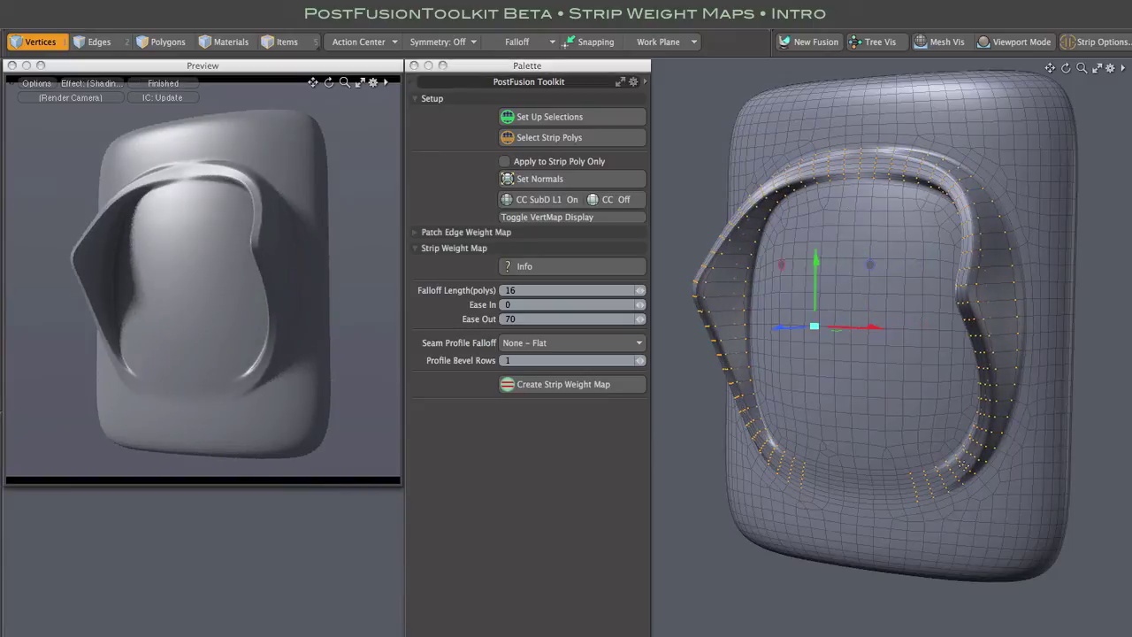
pyautogui.hotkey('ctrl', 'z')
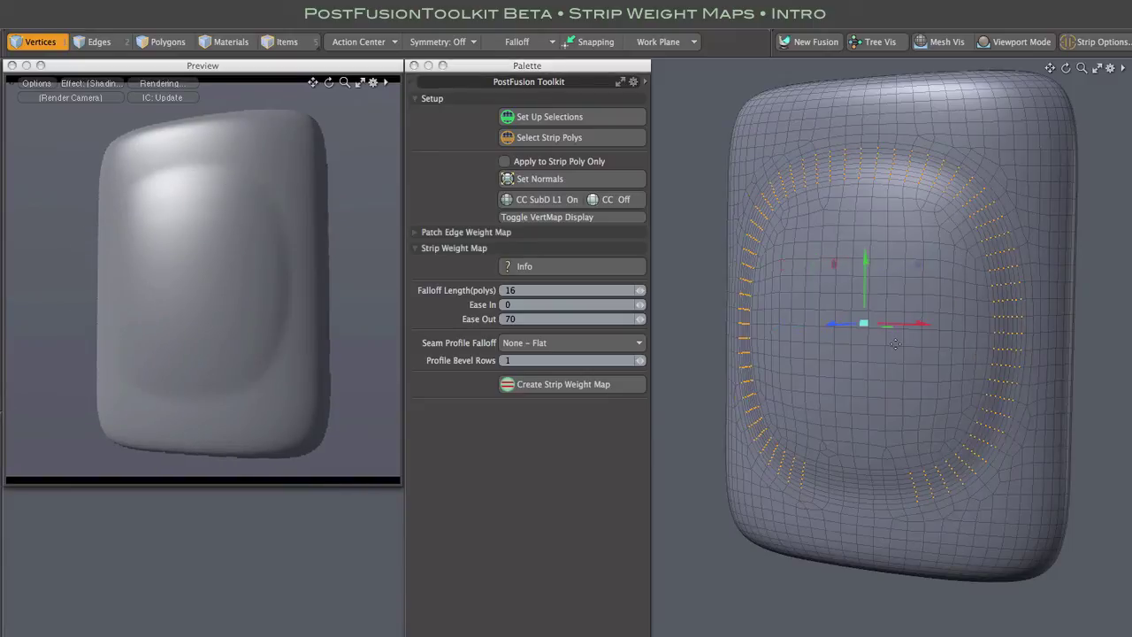
# Step: Set Ease In to 70, create another strip weight map replacing the active falloffs, and check it in the vertex map display
pyautogui.moveTo(642, 305); pyautogui.dragTo(638, 318)
pyautogui.click(566, 385)
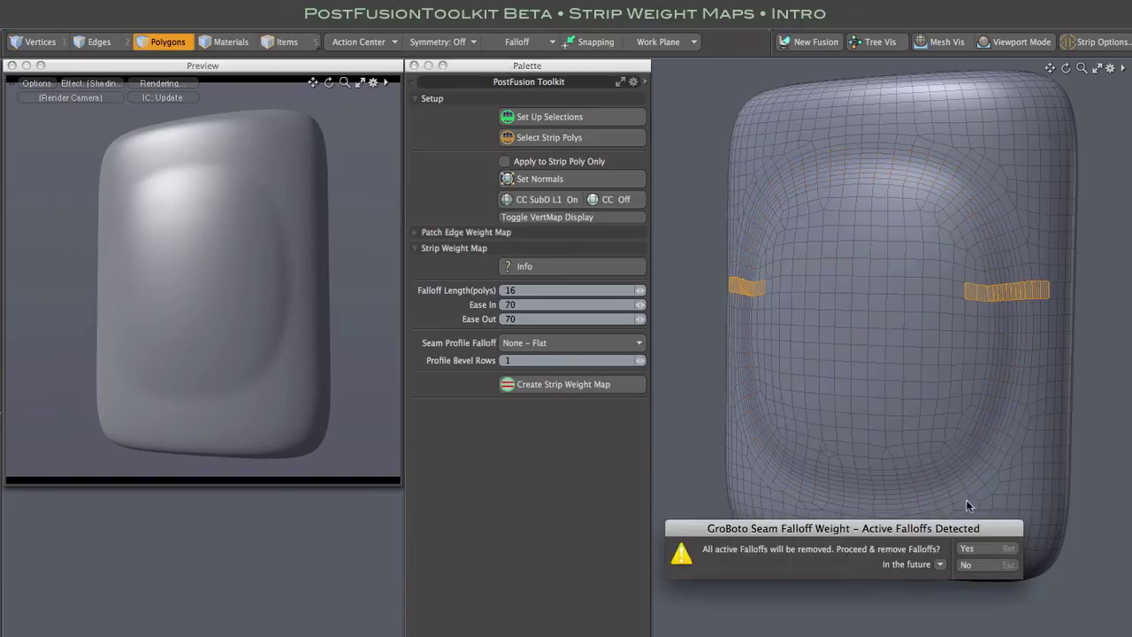
pyautogui.click(980, 547)
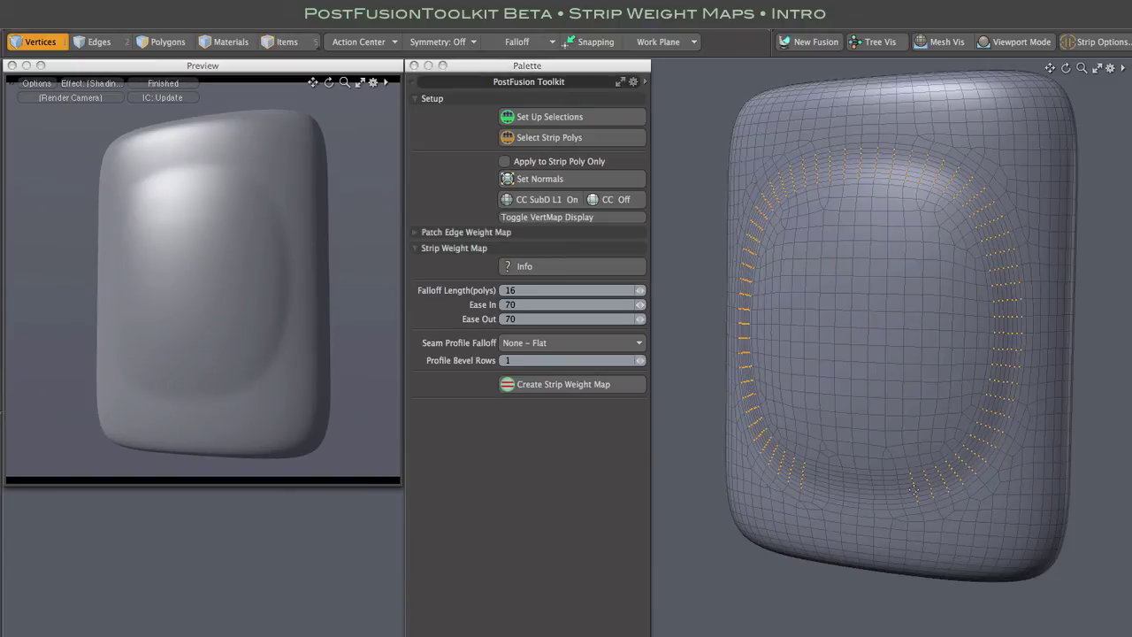
pyautogui.click(605, 218)
pyautogui.click(605, 218)
# Step: Try moving the seam vertices with both ease values at 70 outward along the Z axis, and undo the move
pyautogui.press('w')
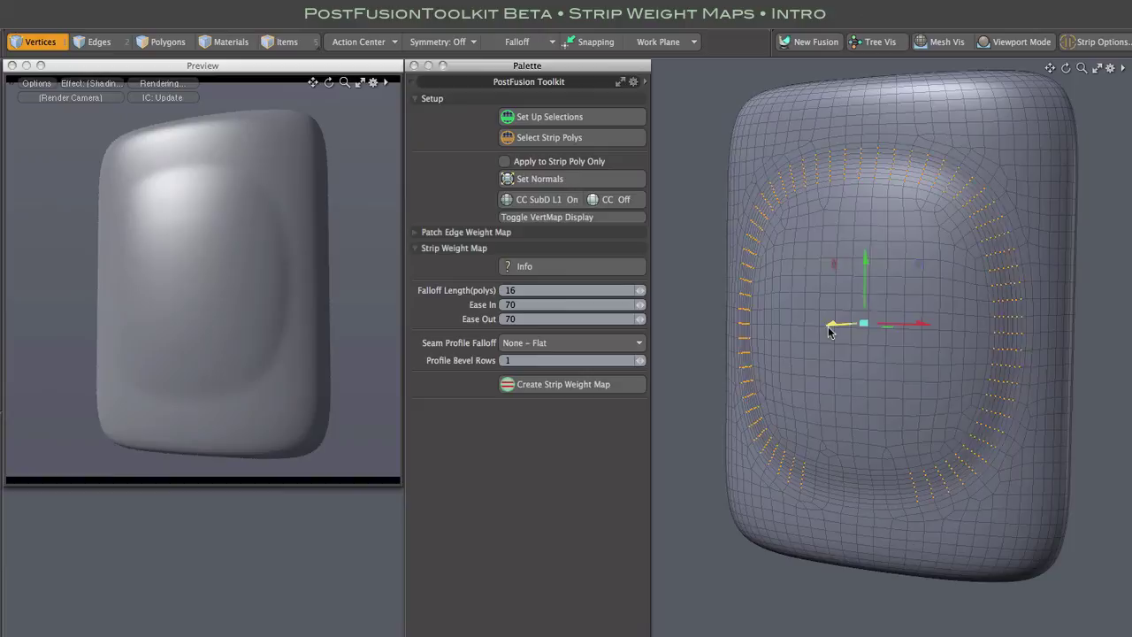
pyautogui.moveTo(828, 331)
pyautogui.mouseDown()
pyautogui.moveTo(814, 329)
pyautogui.moveTo(830, 329)
pyautogui.mouseUp()
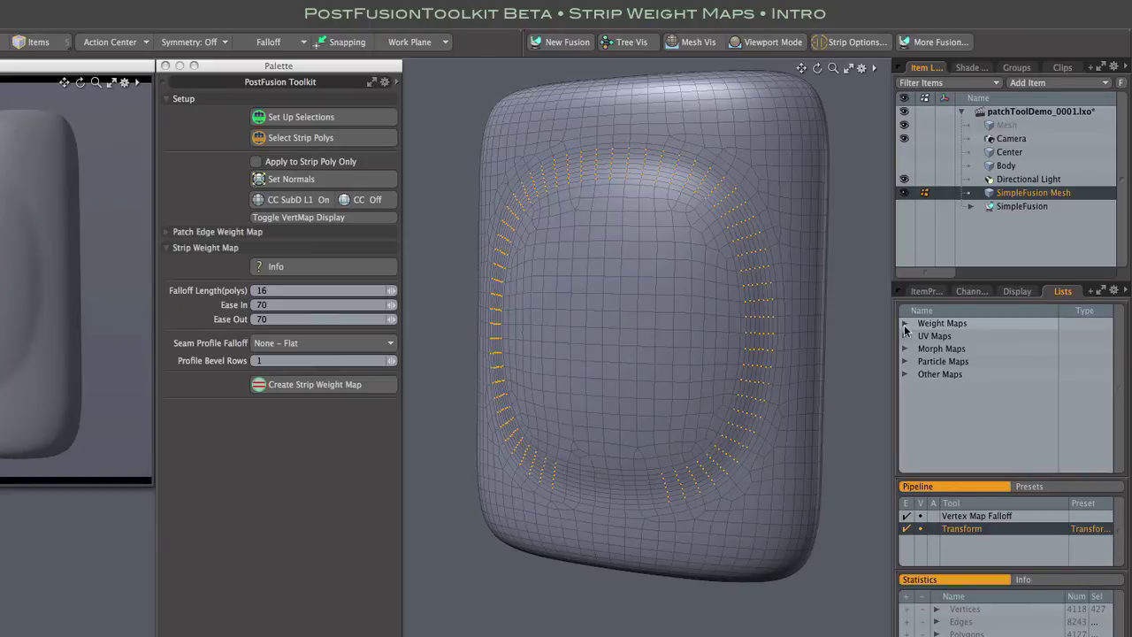
# Step: Expand the list of weight maps and preview the stored seam falloff maps from gbSeamFallOff-9 up to gbSeamFallOff-1
pyautogui.click(904, 322)
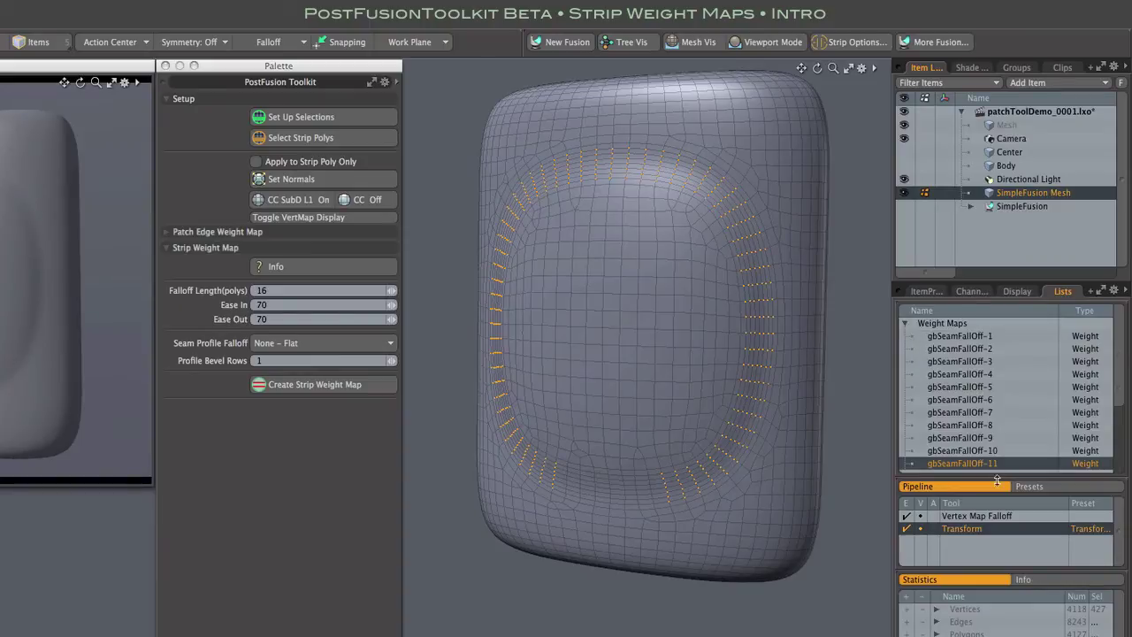
pyautogui.moveTo(997, 480); pyautogui.dragTo(997, 534)
pyautogui.click(941, 437)
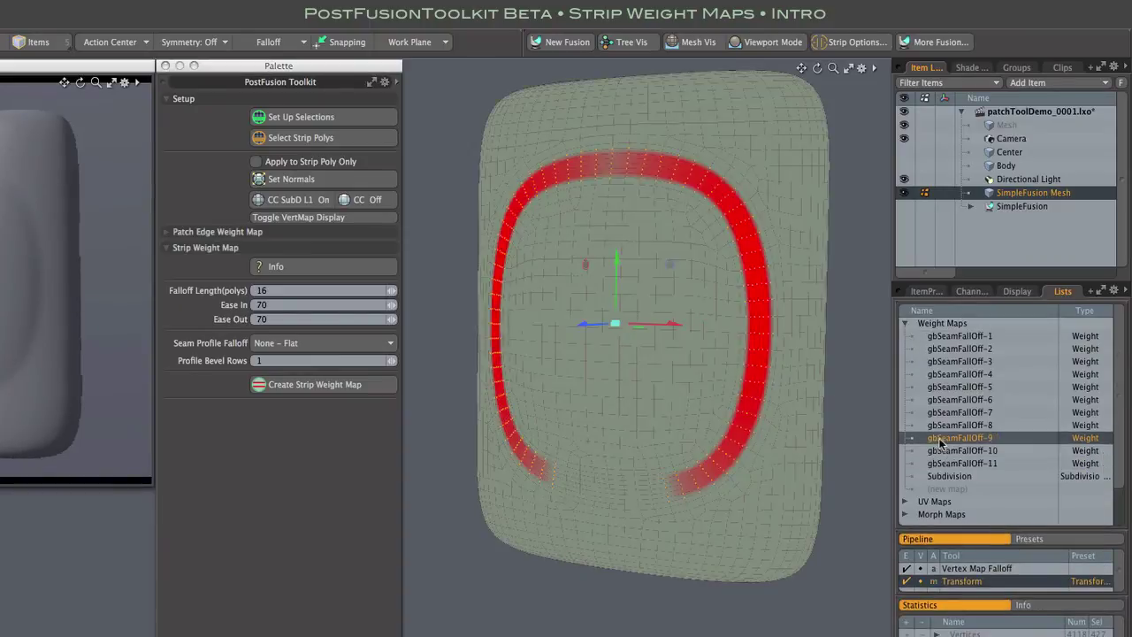
pyautogui.click(943, 425)
pyautogui.click(946, 413)
pyautogui.click(947, 399)
pyautogui.click(947, 387)
pyautogui.click(948, 375)
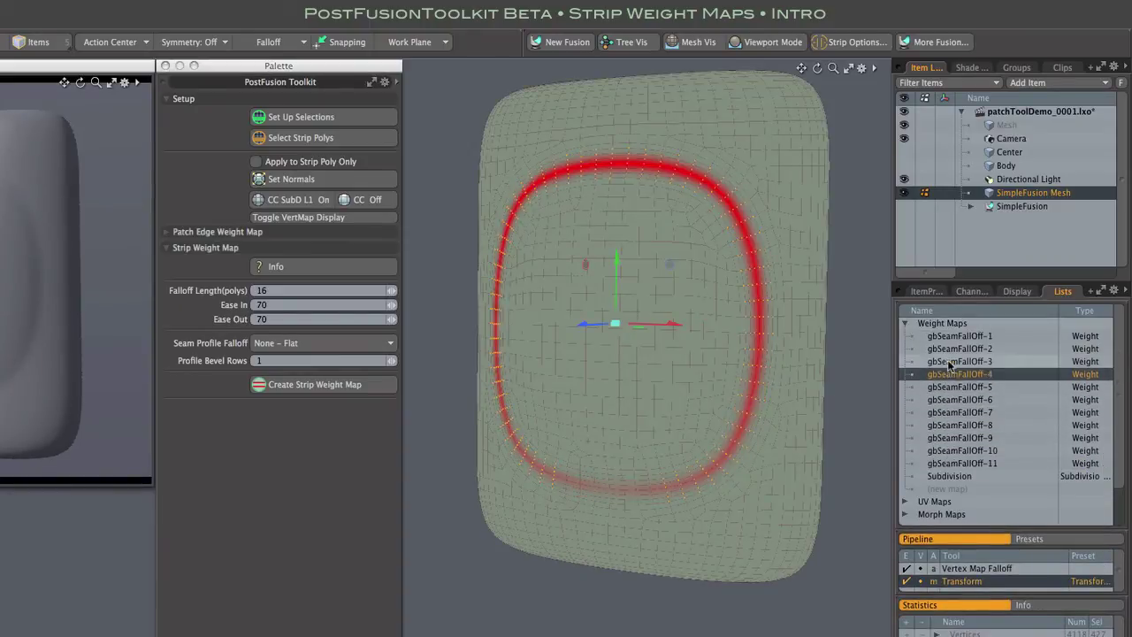
pyautogui.click(949, 361)
pyautogui.click(950, 349)
pyautogui.click(951, 336)
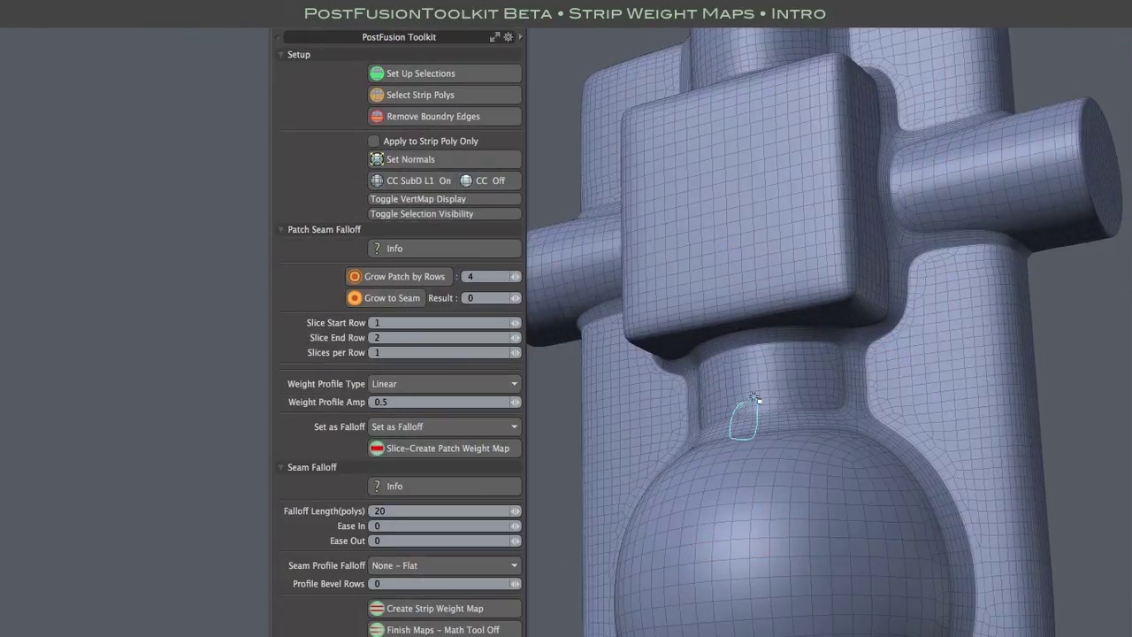
# Step: Create a strip weight map above the sphere with Falloff Length 100, Ease In 30, Ease Out 29 and the Rounder profile, and check its display
pyautogui.scroll(-3, 778, 462)
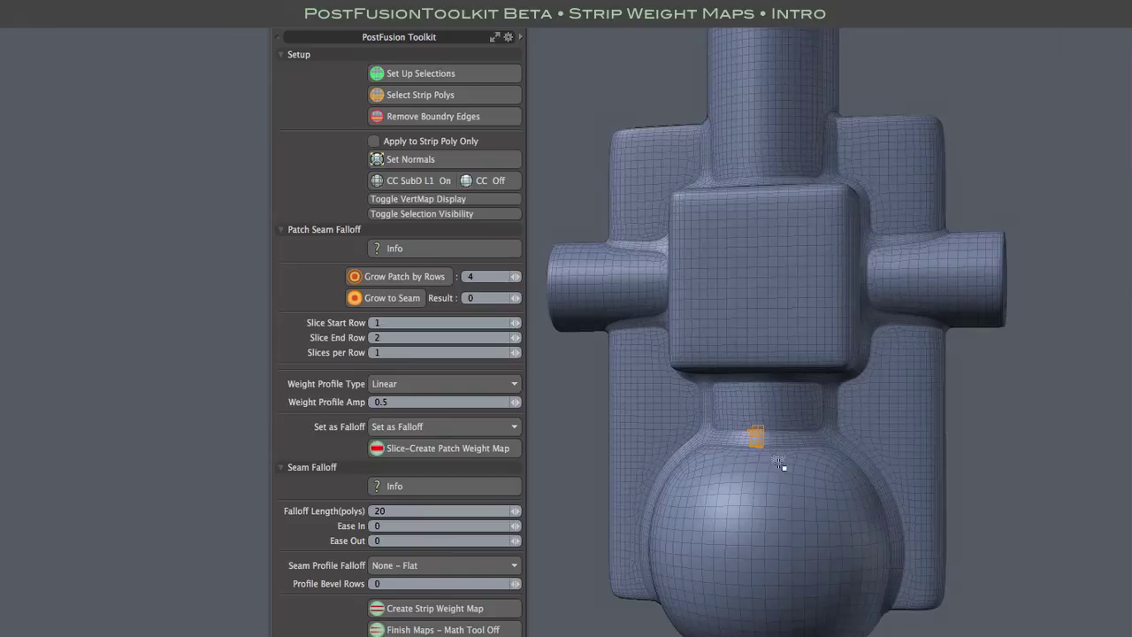
pyautogui.click(511, 565)
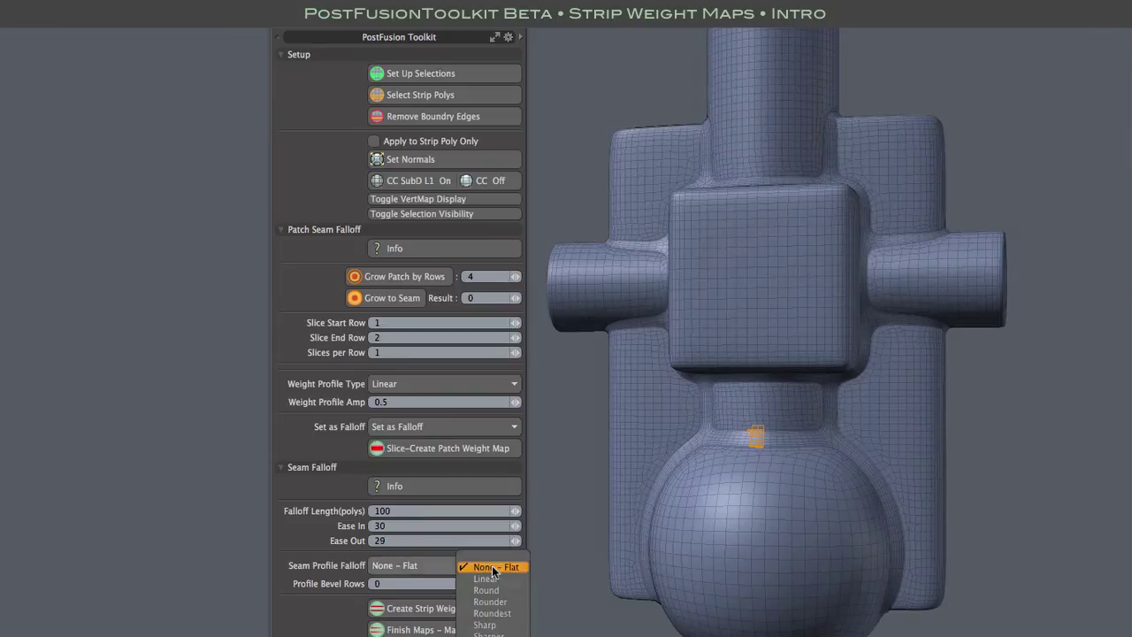
pyautogui.click(495, 576)
pyautogui.click(488, 608)
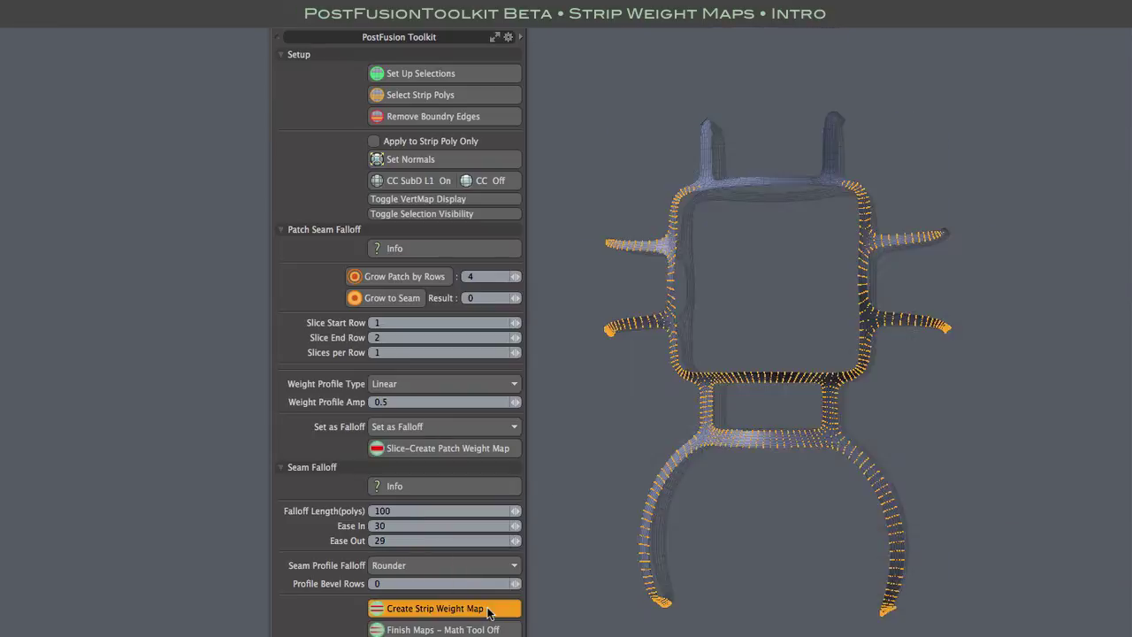
pyautogui.click(417, 198)
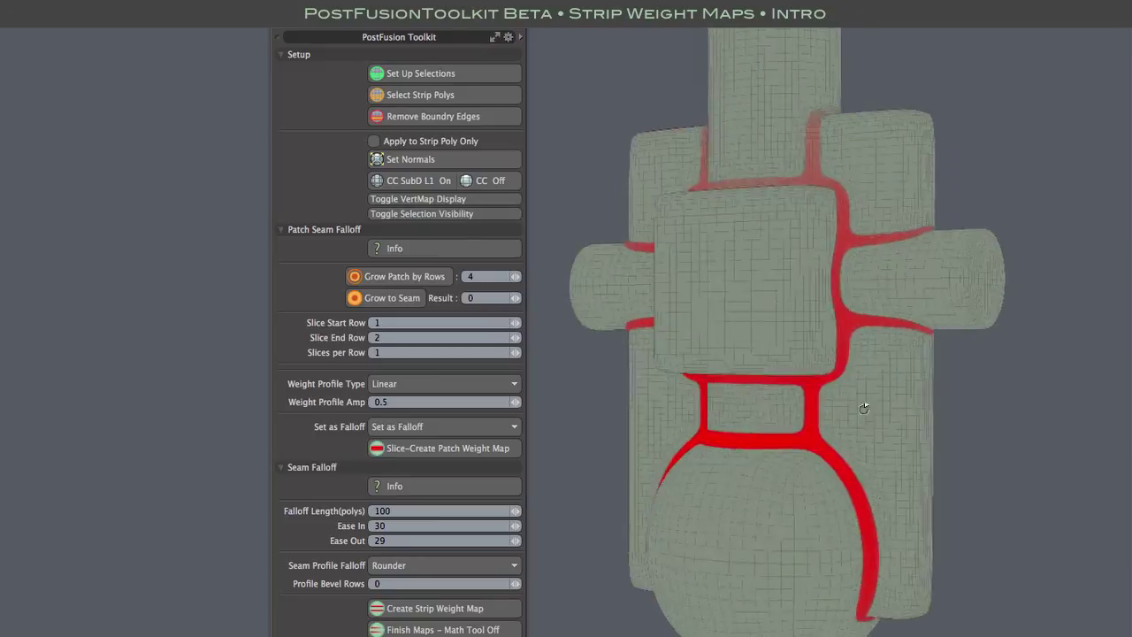
pyautogui.click(427, 202)
# Step: Try displacing the weighted seam vertices between the box, cylinders and sphere into a shaped groove, with the selection hidden
pyautogui.scroll(3, 823, 432)
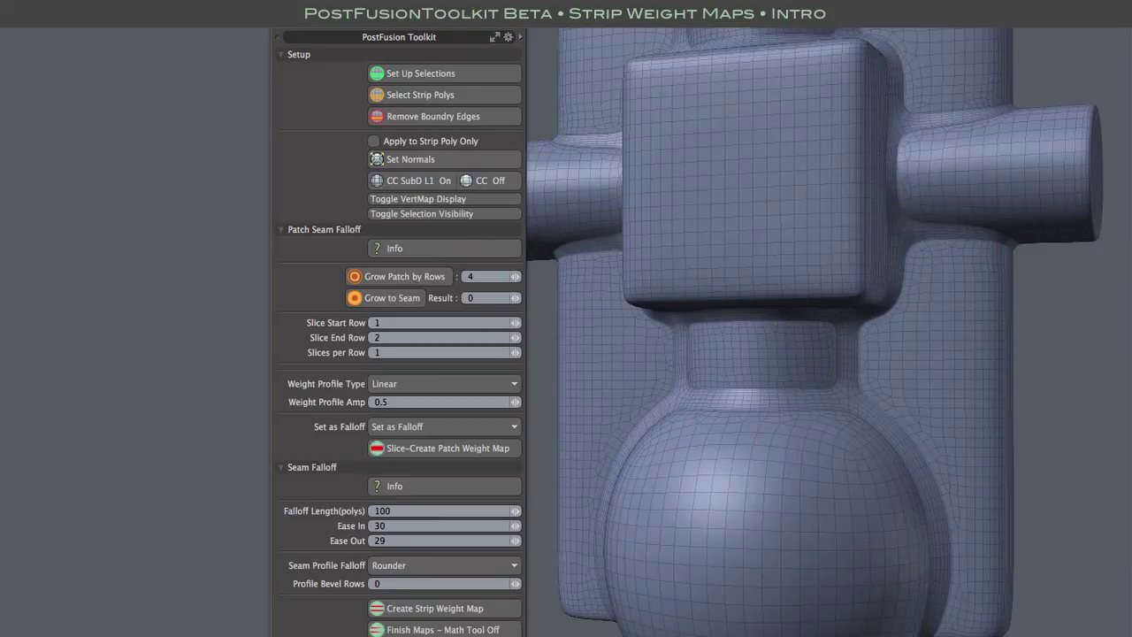
pyautogui.scroll(2, 1035, 432)
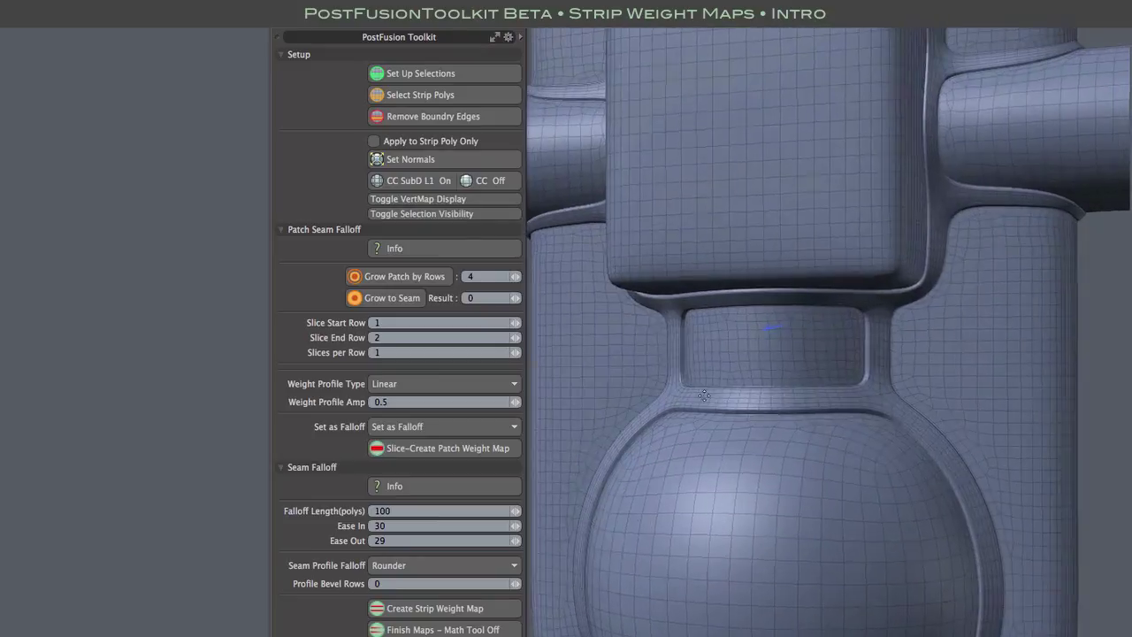
pyautogui.click(471, 213)
pyautogui.moveTo(1081, 328); pyautogui.dragTo(951, 201)
# Step: Examine the reshaped seams around the box, side cylinders and sphere, both close up and across the whole model
pyautogui.scroll(-4, 1026, 278)
pyautogui.scroll(4, 629, 142)
pyautogui.scroll(-4, 823, 234)
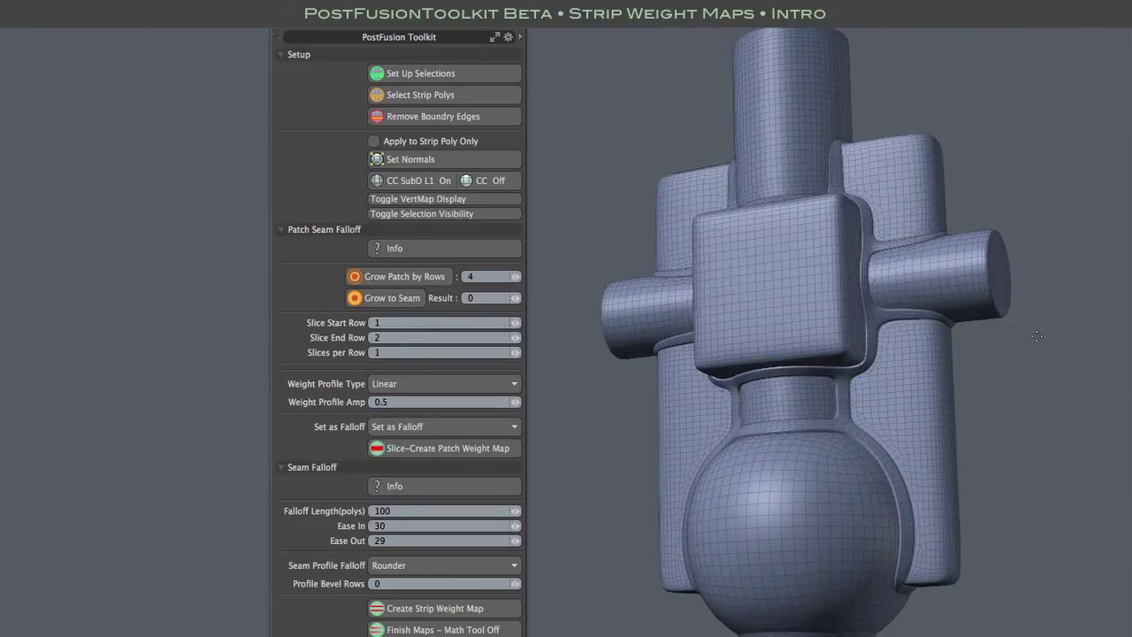
pyautogui.scroll(-1, 950, 202)
pyautogui.scroll(5, 814, 362)
pyautogui.scroll(-2, 573, 368)
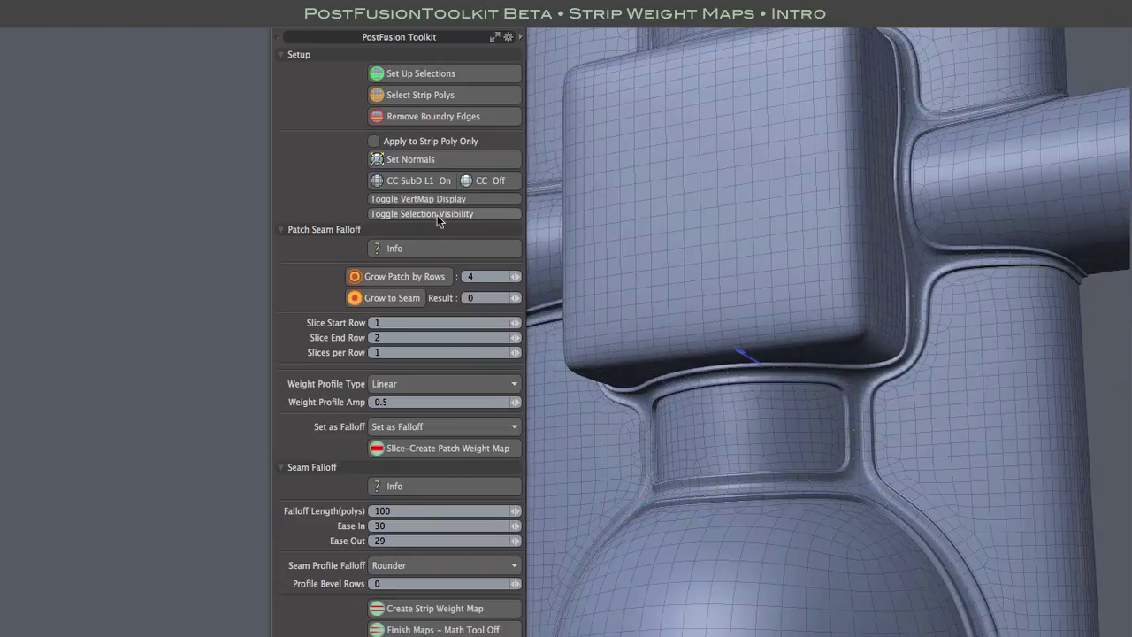
pyautogui.scroll(-4, 659, 222)
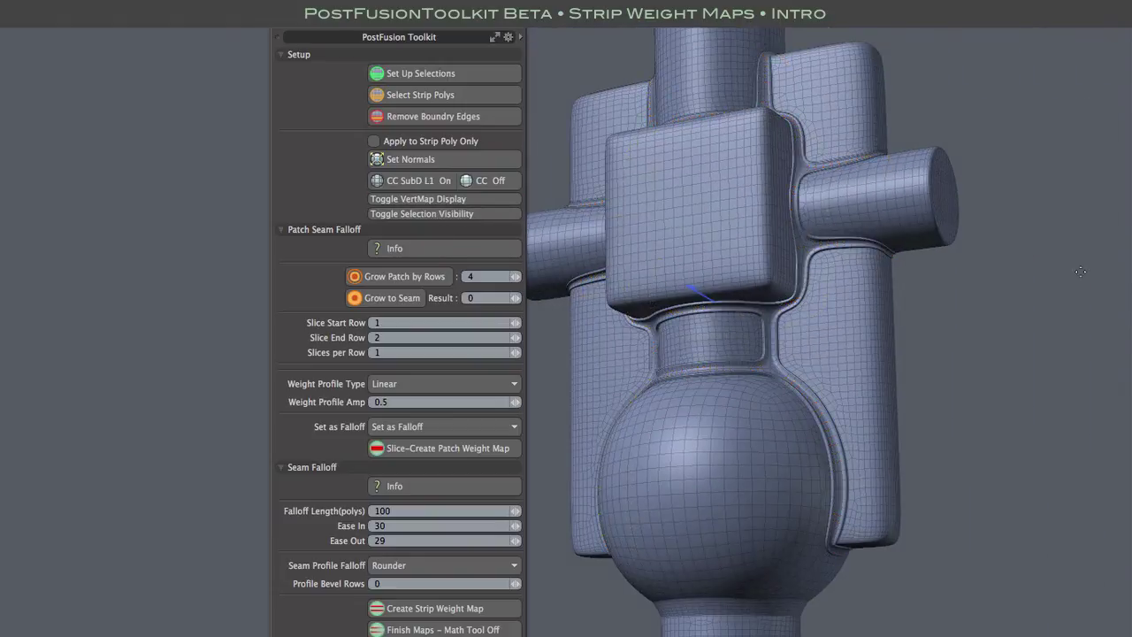
pyautogui.keyDown('alt'); pyautogui.moveTo(1080, 271); pyautogui.dragTo(1032, 421); pyautogui.keyUp('alt')
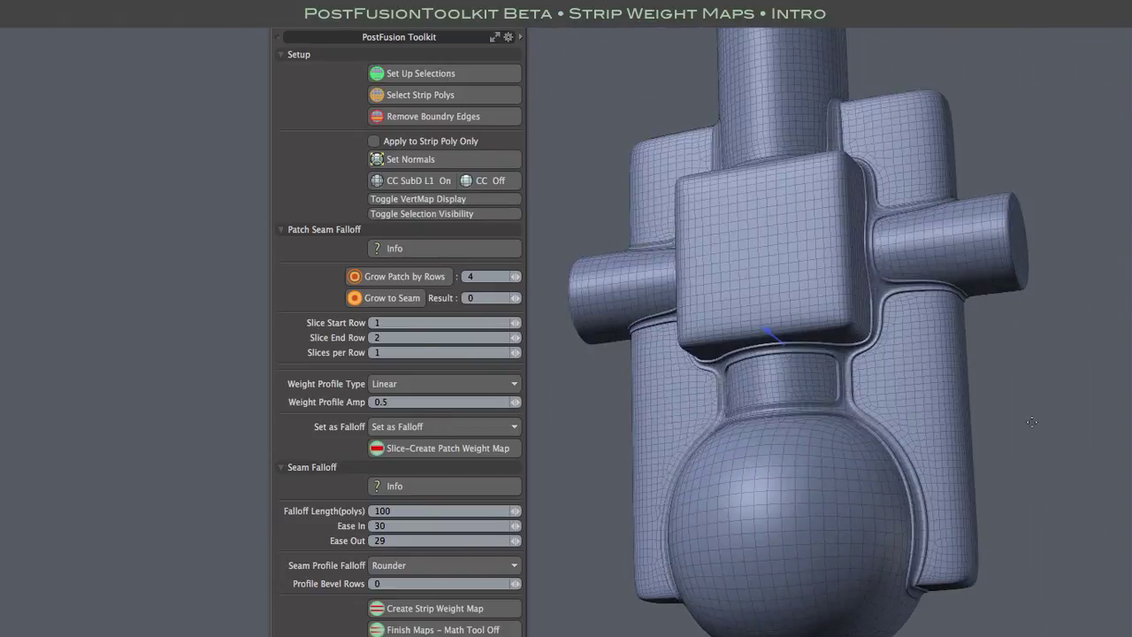
# Step: Show the seam vertex selection, hide it again, and inspect the displaced seam profile around the neck and sphere
pyautogui.click(422, 213)
pyautogui.scroll(5, 813, 406)
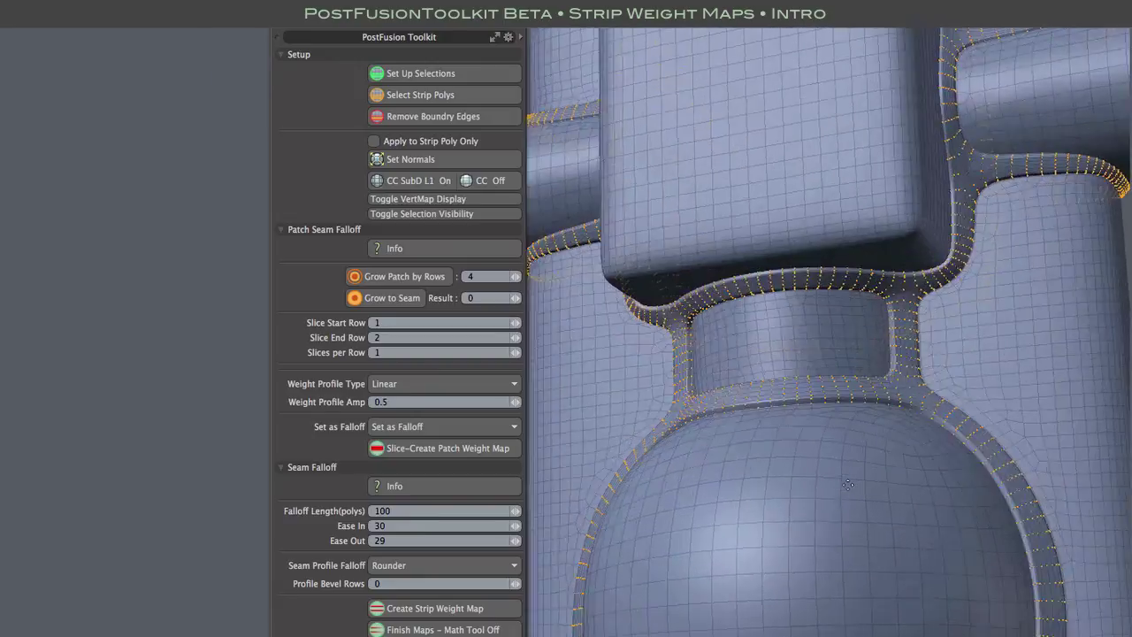
pyautogui.scroll(-3, 814, 407)
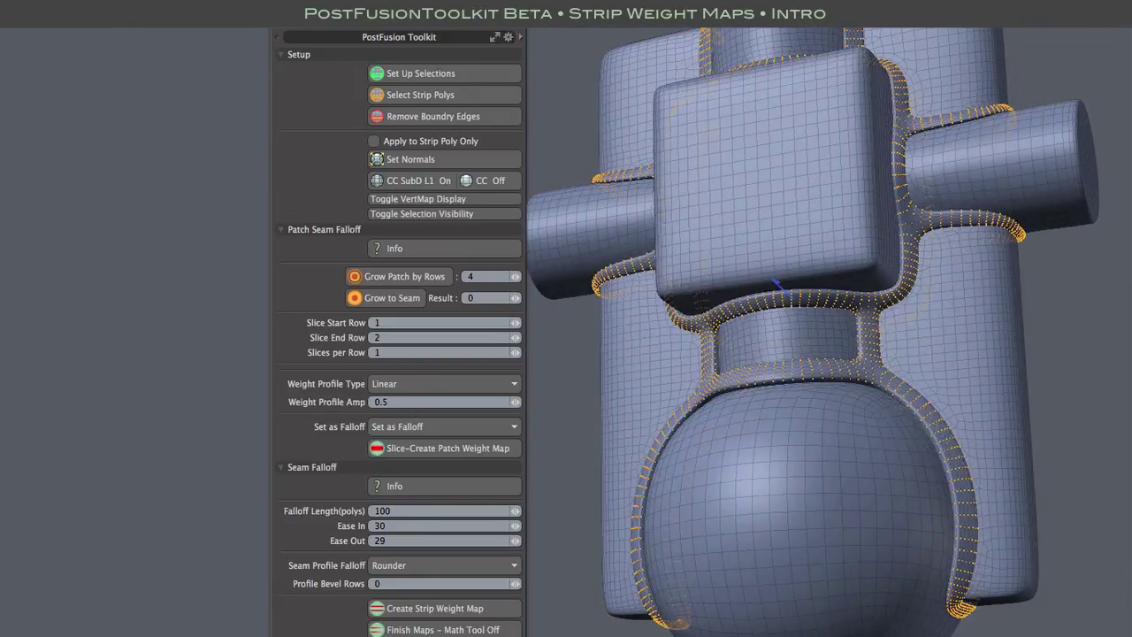
pyautogui.click(424, 214)
pyautogui.scroll(4, 823, 380)
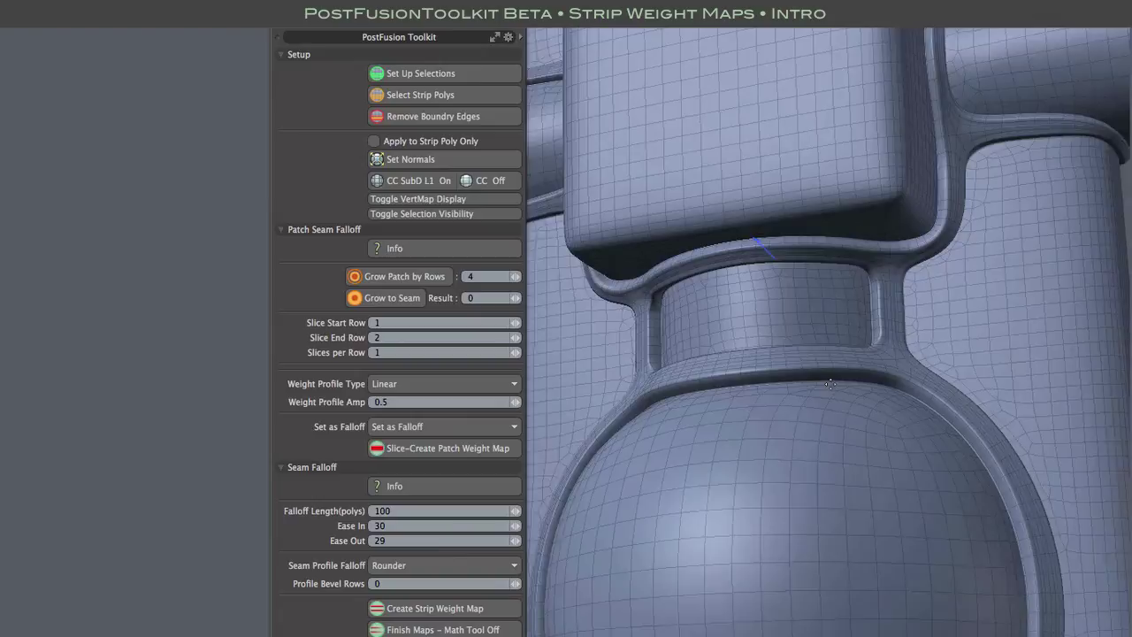
pyautogui.scroll(-3, 831, 384)
pyautogui.scroll(4, 920, 290)
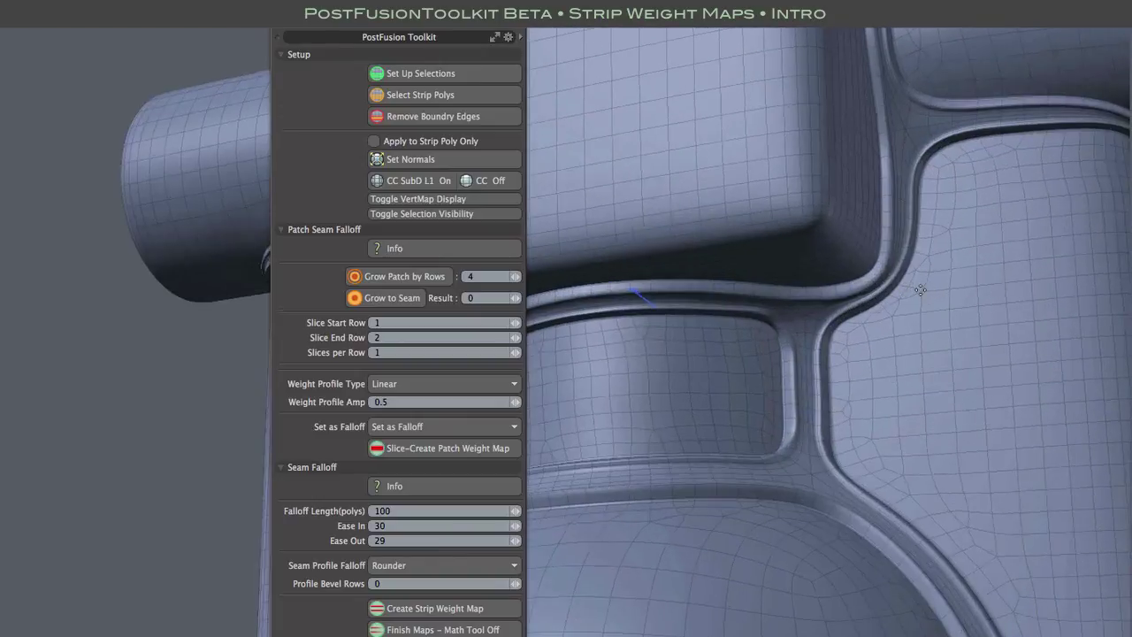
pyautogui.scroll(-4, 920, 290)
pyautogui.scroll(-2, 920, 290)
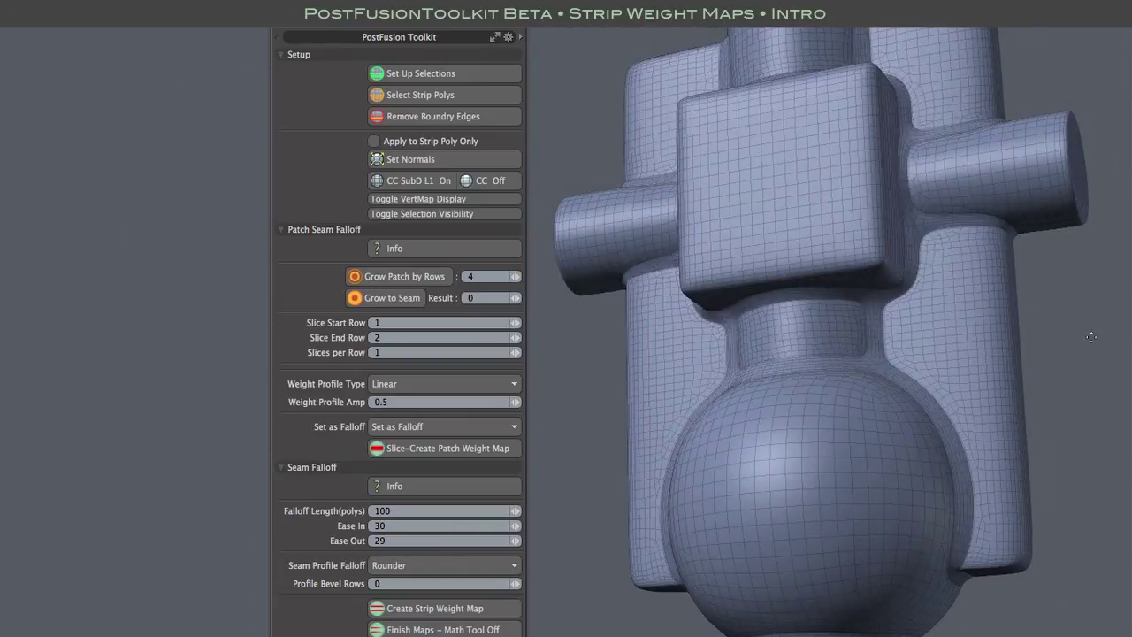
# Step: Toggle the seam vertex selection on and off, and examine the seams around the box, neck, sphere and long cylinder
pyautogui.click(387, 214)
pyautogui.scroll(3, 607, 363)
pyautogui.scroll(-2, 607, 363)
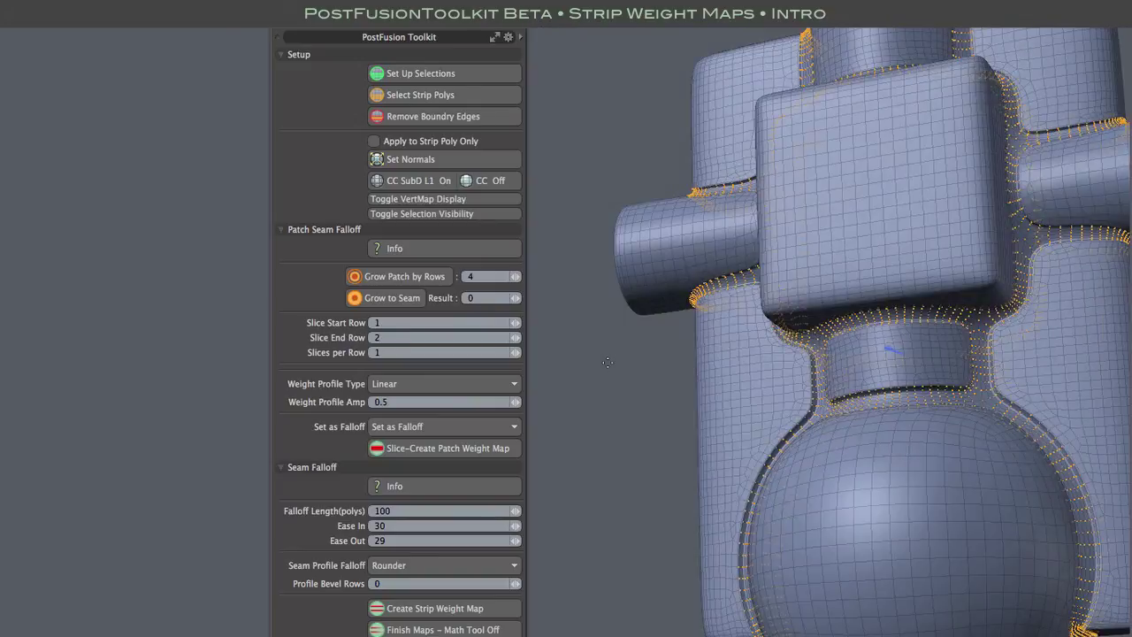
pyautogui.click(431, 216)
pyautogui.scroll(3, 830, 440)
pyautogui.scroll(-4, 829, 442)
pyautogui.keyDown('alt'); pyautogui.moveTo(861, 438); pyautogui.dragTo(814, 474); pyautogui.keyUp('alt')
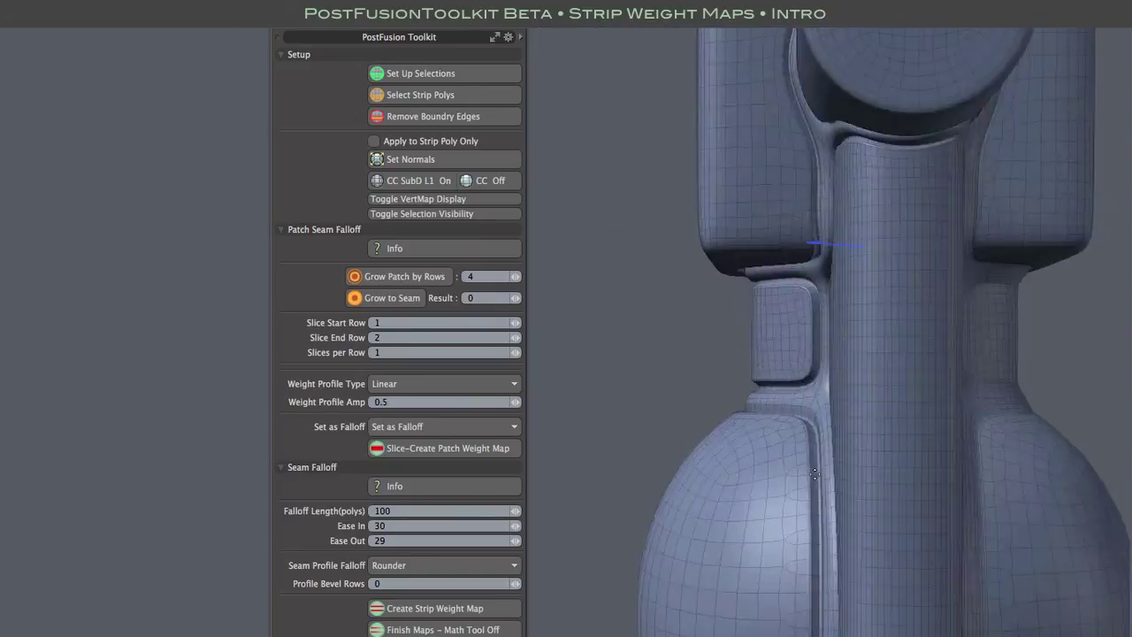
pyautogui.scroll(-5, 814, 473)
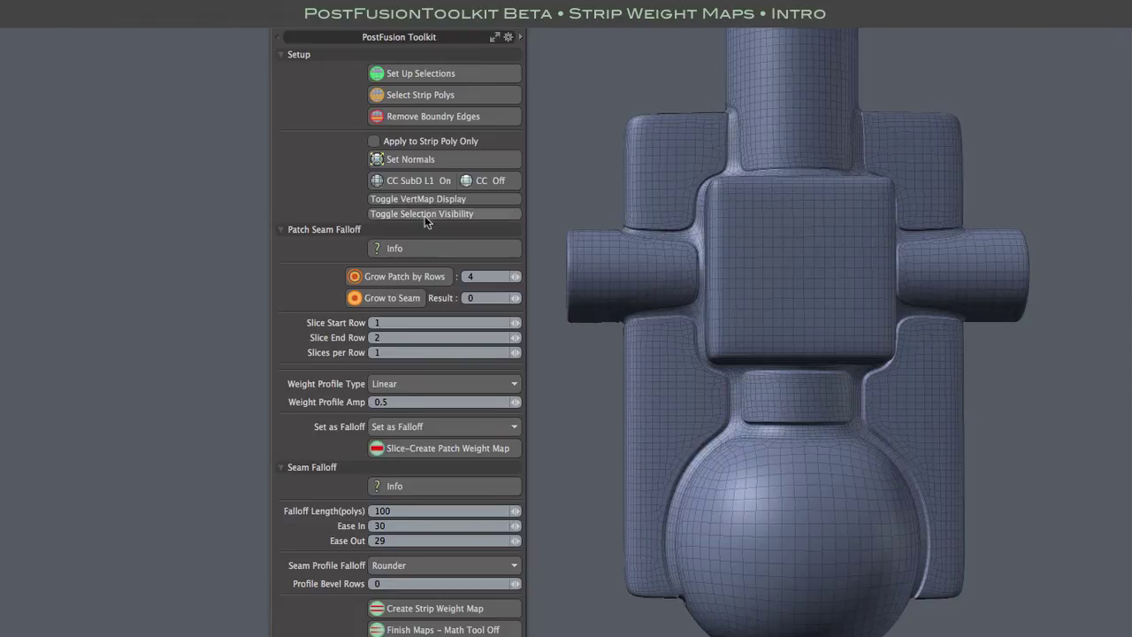
# Step: Adjust the displacement of the weighted seam vertices around the neck and sphere, viewing the profile with the selection hidden and shown
pyautogui.click(424, 216)
pyautogui.scroll(3, 882, 447)
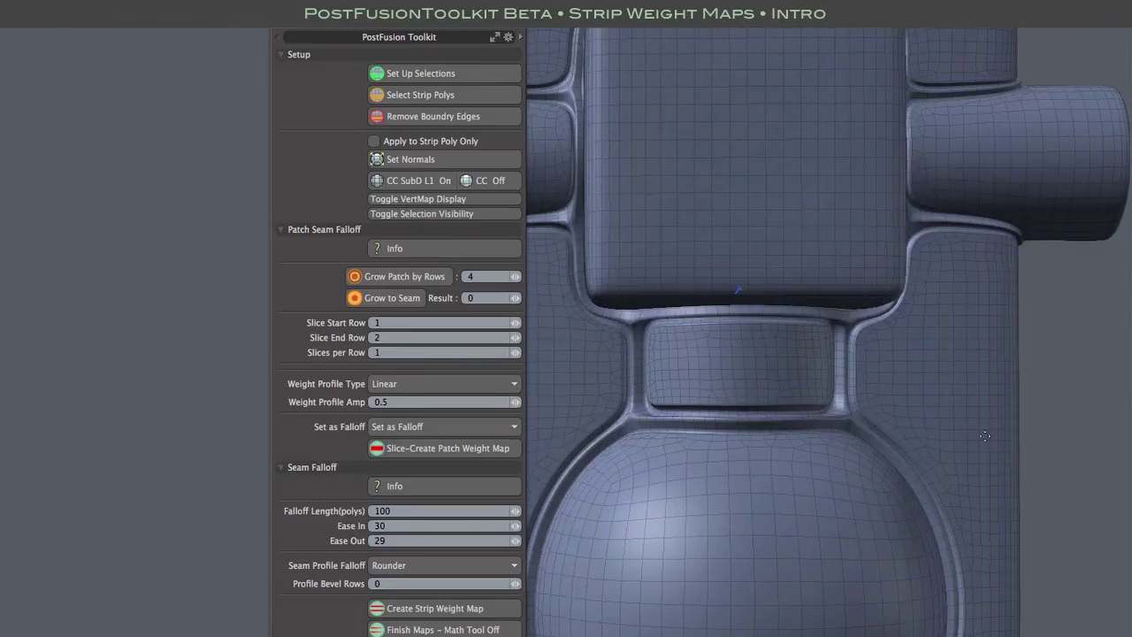
pyautogui.moveTo(984, 435); pyautogui.dragTo(974, 366, button='middle')
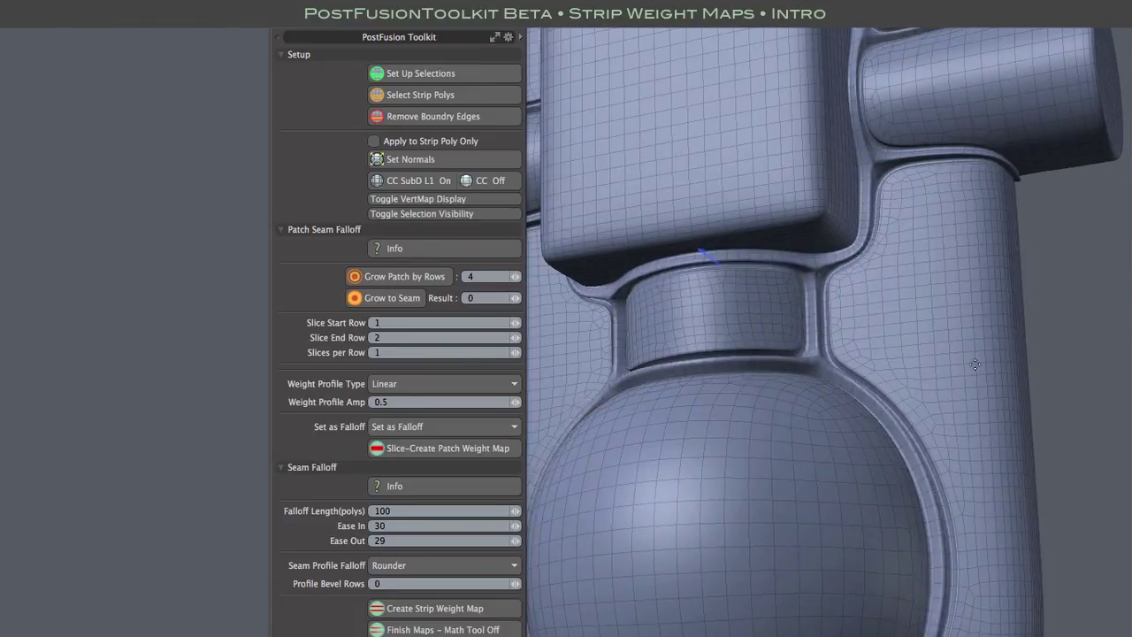
pyautogui.moveTo(936, 333); pyautogui.dragTo(991, 332)
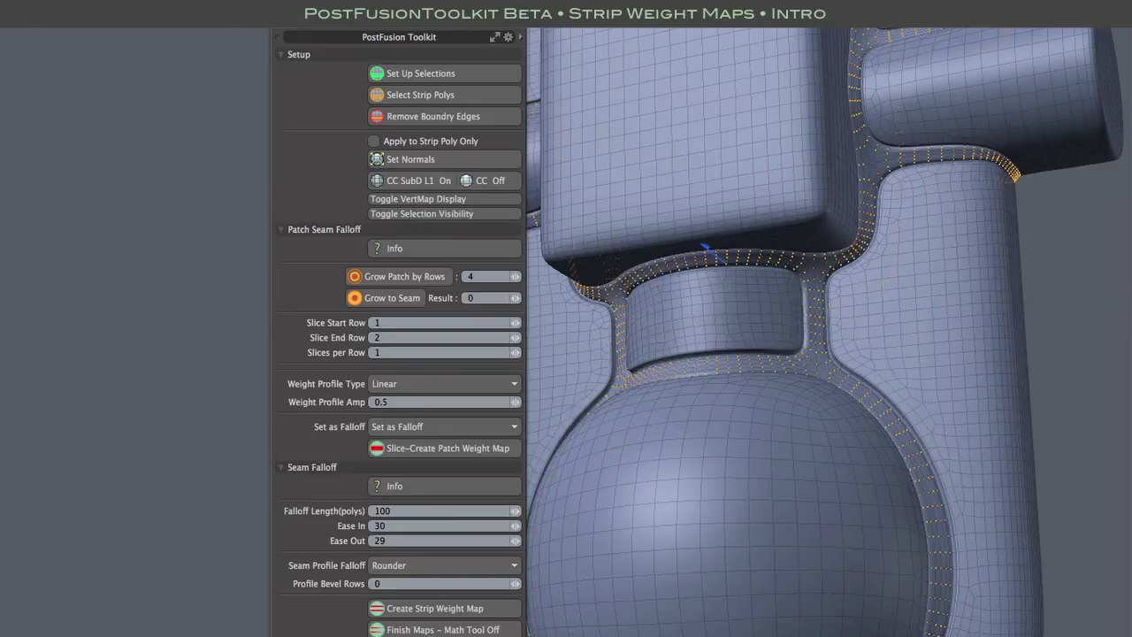